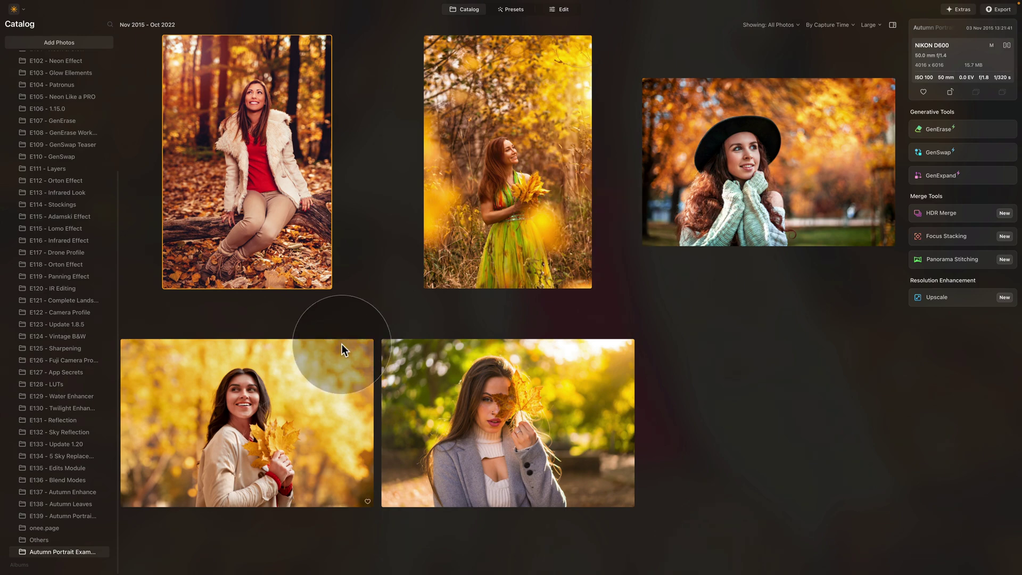
Step: Open the E139 - Autumn Portrait folder in the catalog
click(75, 516)
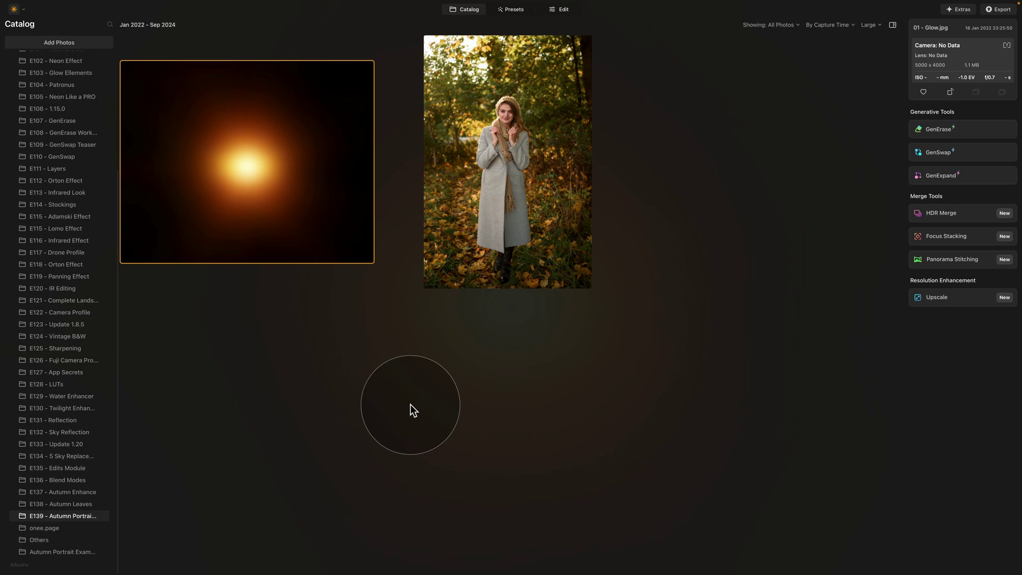
Step: Select the woman-in-grey-coat portrait and open it in the Edit module
click(502, 163)
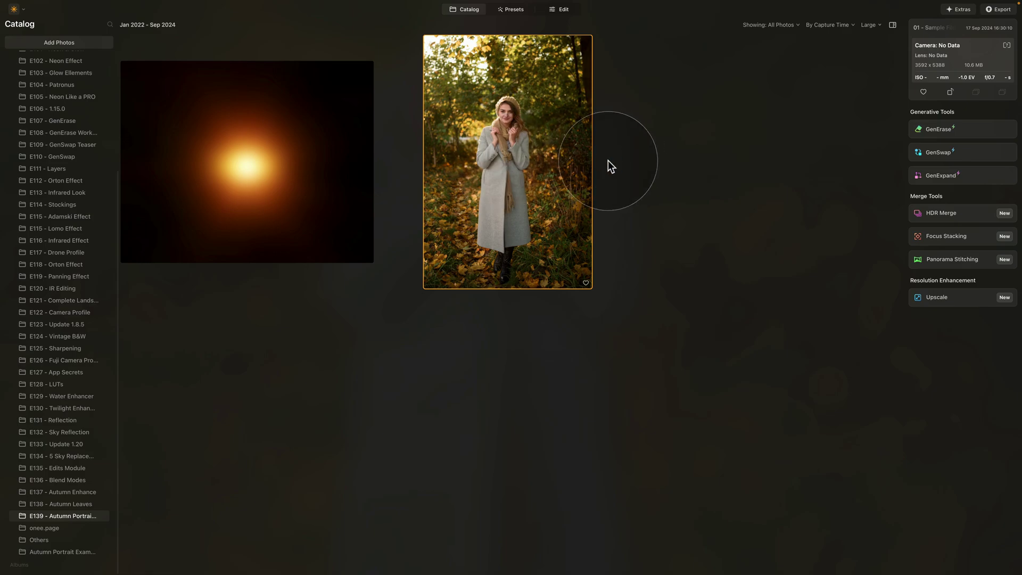
click(570, 10)
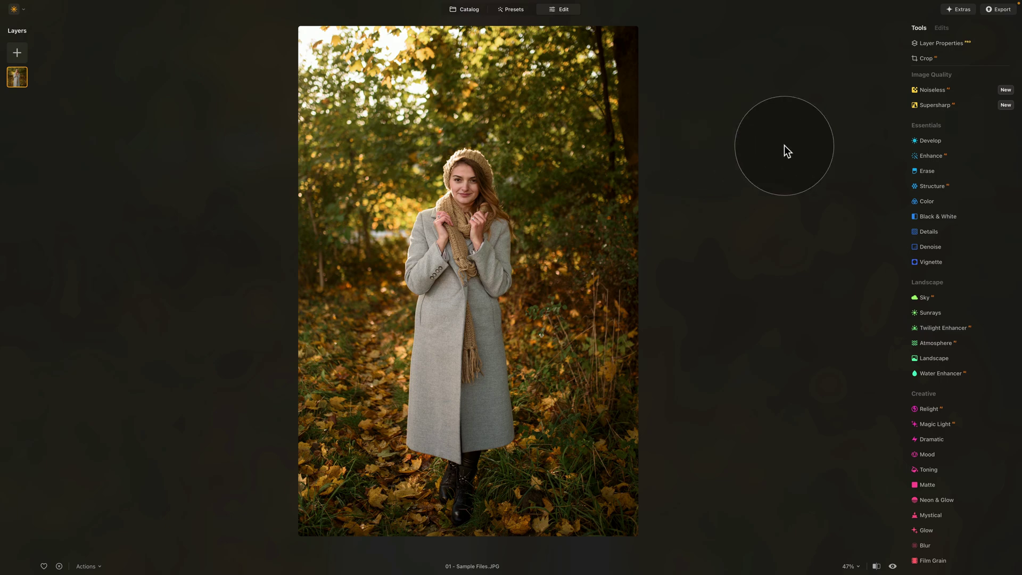
Step: Set the Enhance AI Accent slider to 25
click(935, 160)
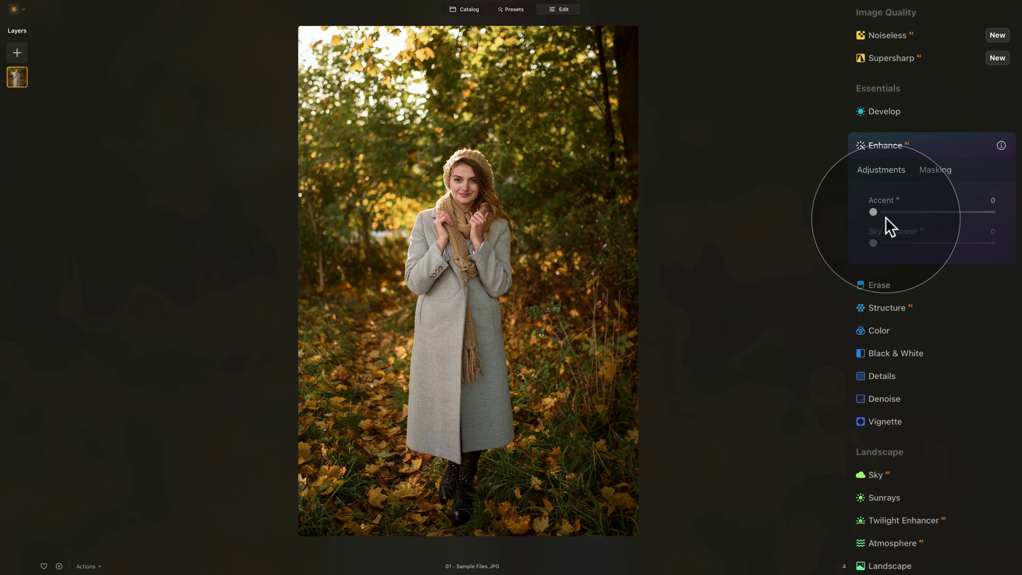
drag(873, 209, 961, 209)
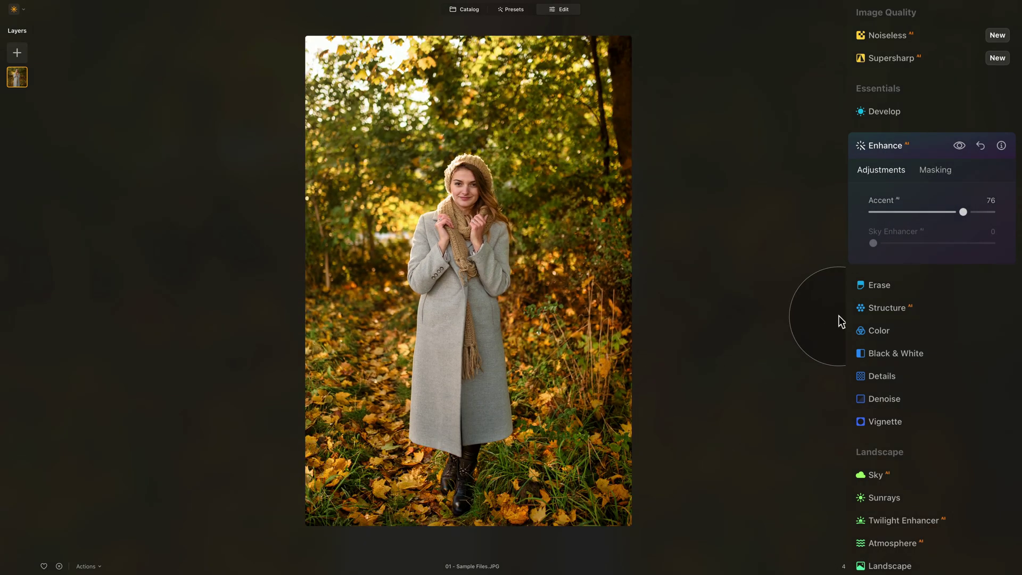
click(901, 212)
mouse_move(899, 213)
mouse_down()
mouse_move(889, 211)
mouse_move(899, 213)
mouse_up()
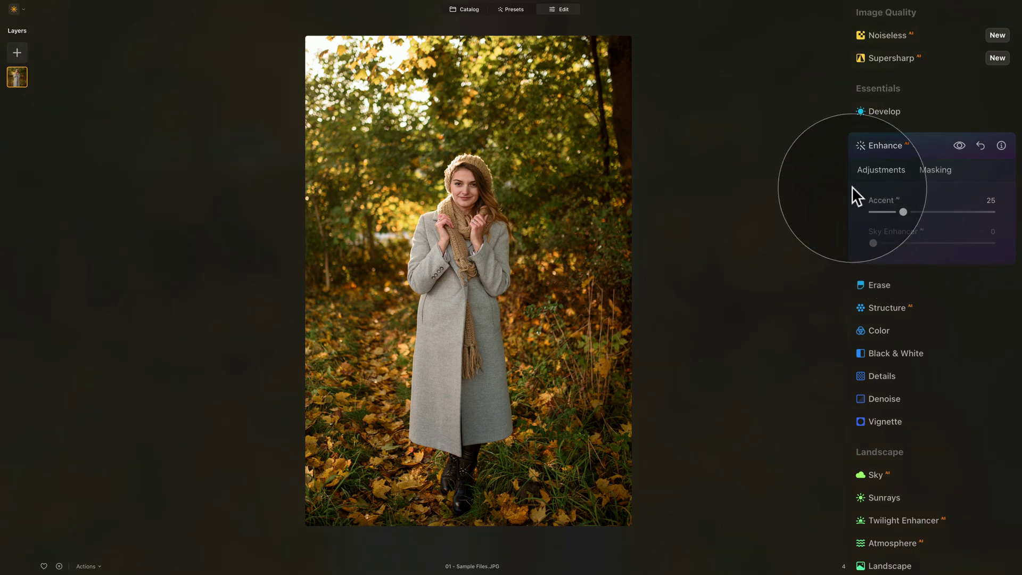
Step: Collapse Enhance and set Portrait Bokeh Amount to 100, with Background options collapsed
click(909, 144)
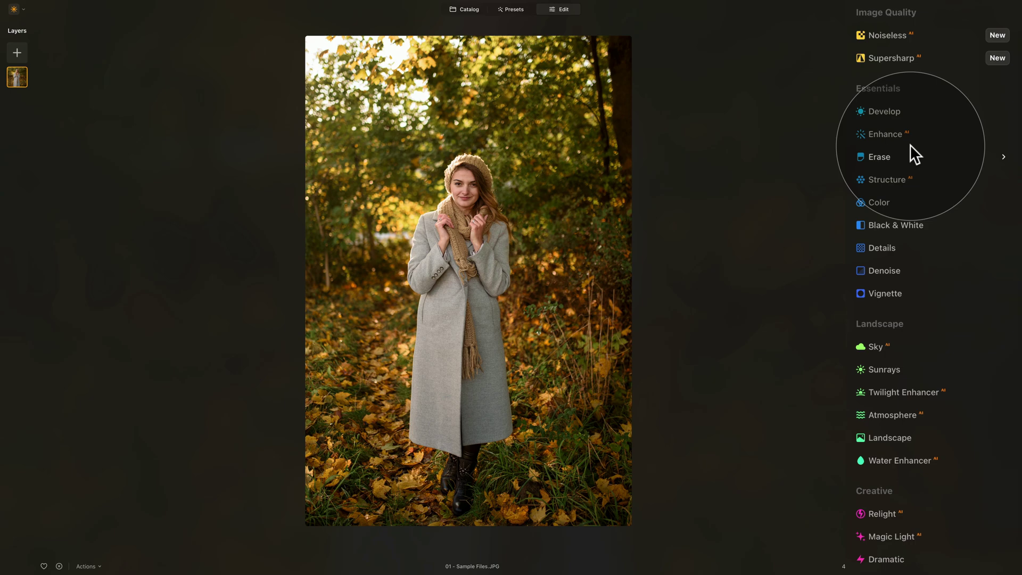
scroll(937, 318, down, 3)
scroll(938, 326, down, 5)
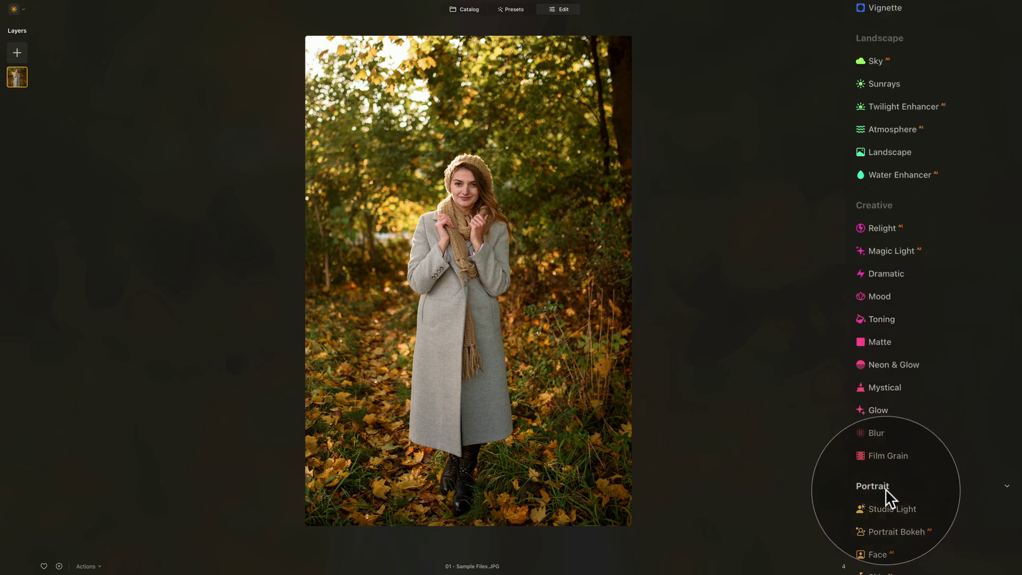
click(896, 532)
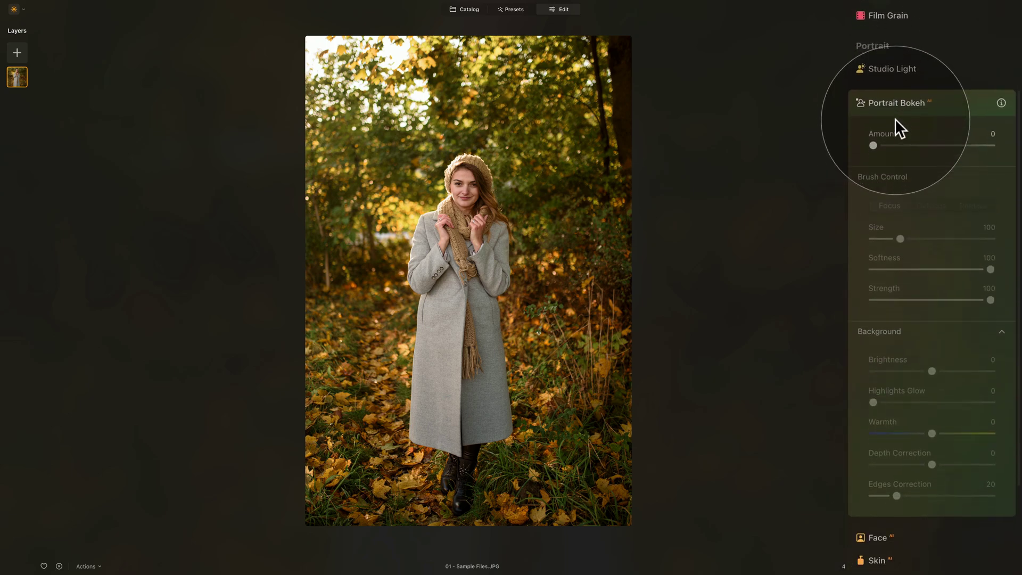
click(884, 331)
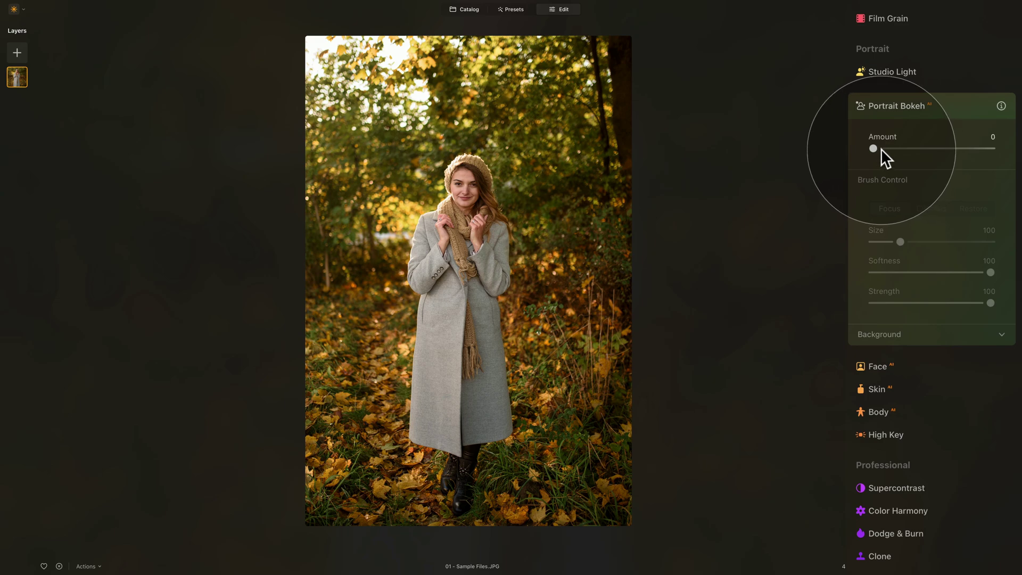
drag(875, 149, 936, 145)
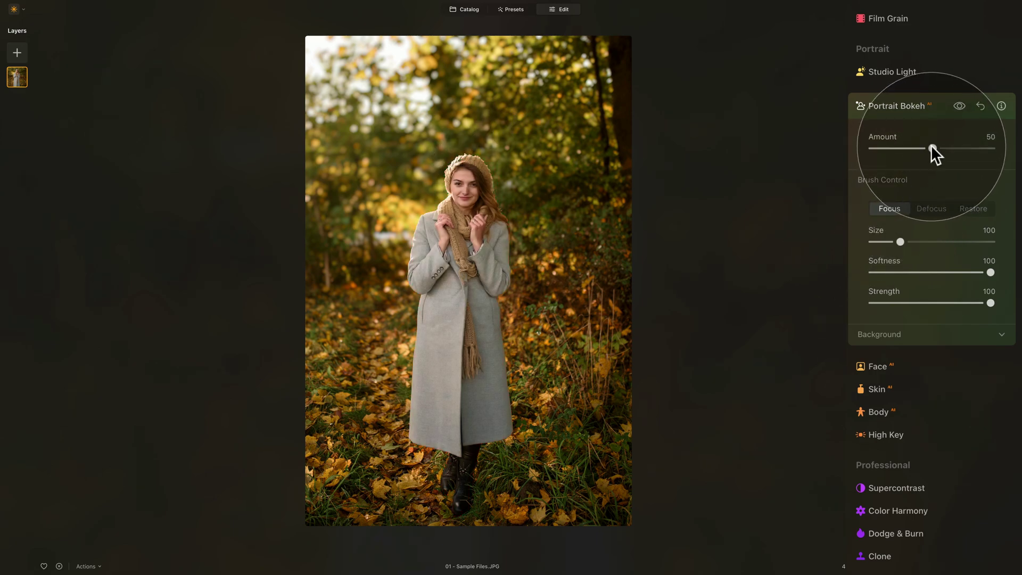
drag(931, 148, 991, 149)
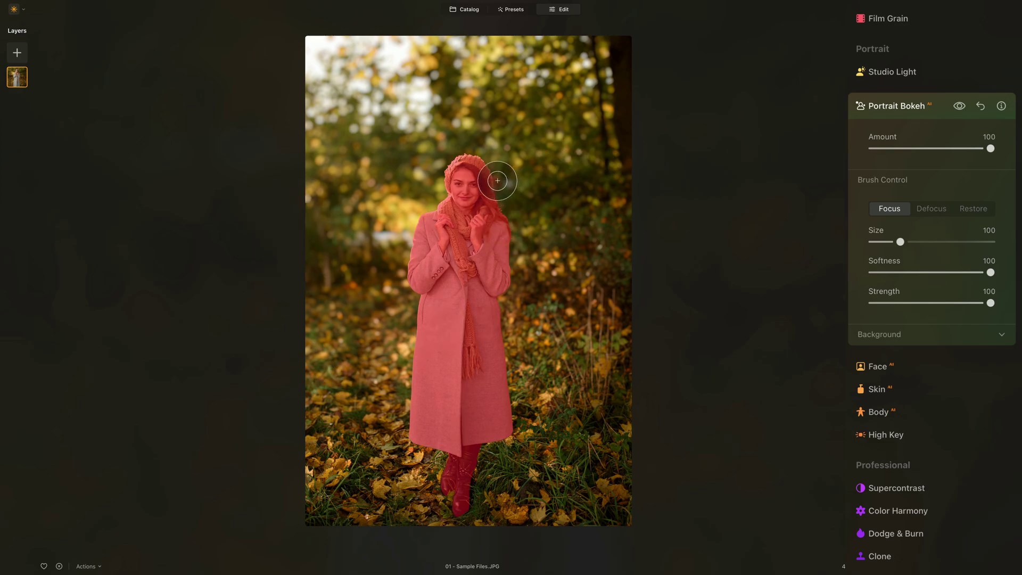
Step: Brush the hat into focus, then Defocus-paint the background beside the hat and refit the view
mouse_move(495, 194)
mouse_down()
mouse_move(570, 224)
mouse_move(474, 188)
mouse_move(457, 160)
mouse_up()
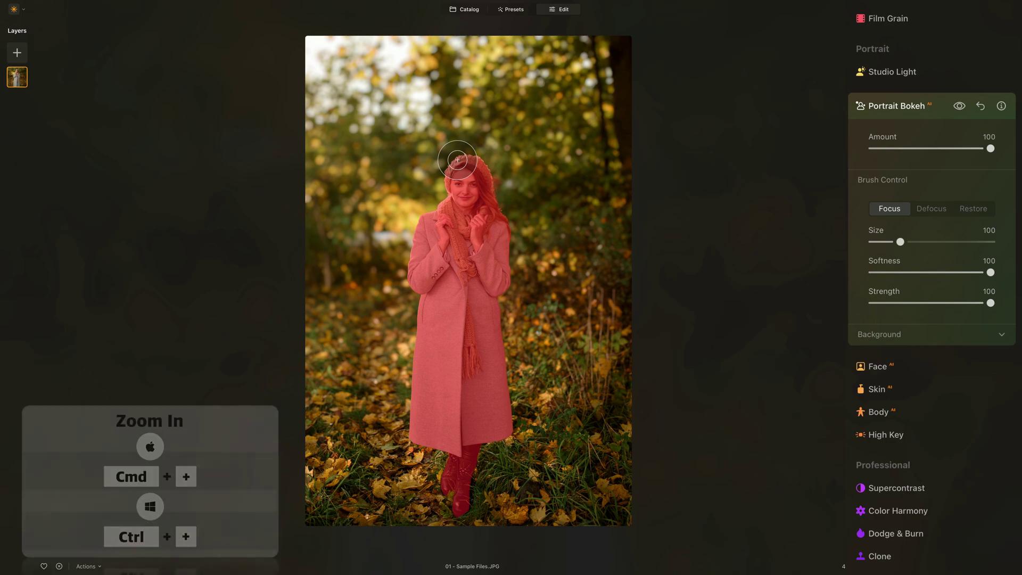
key(super+plus)
key(super+plus)
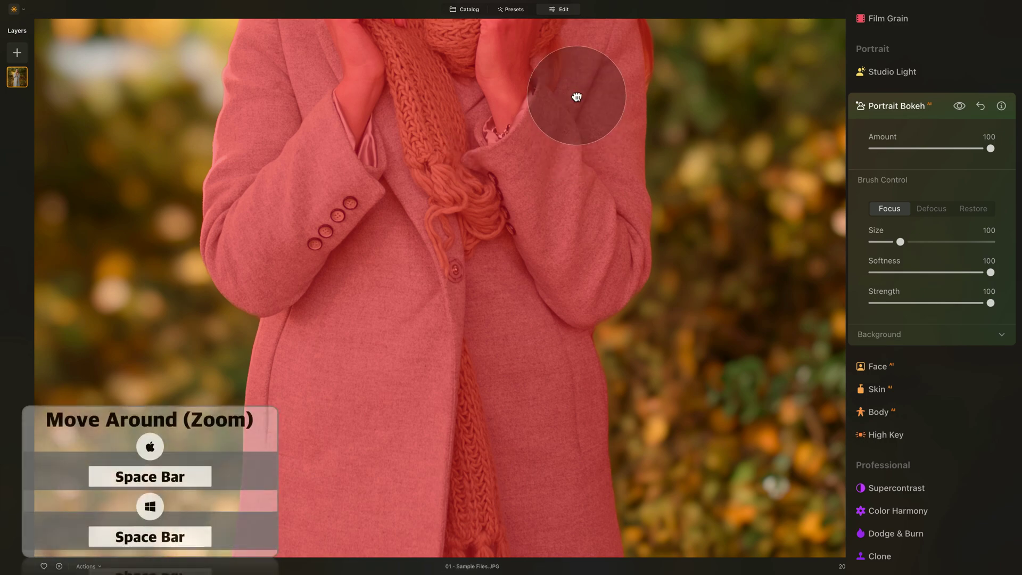
drag(577, 107, 529, 255)
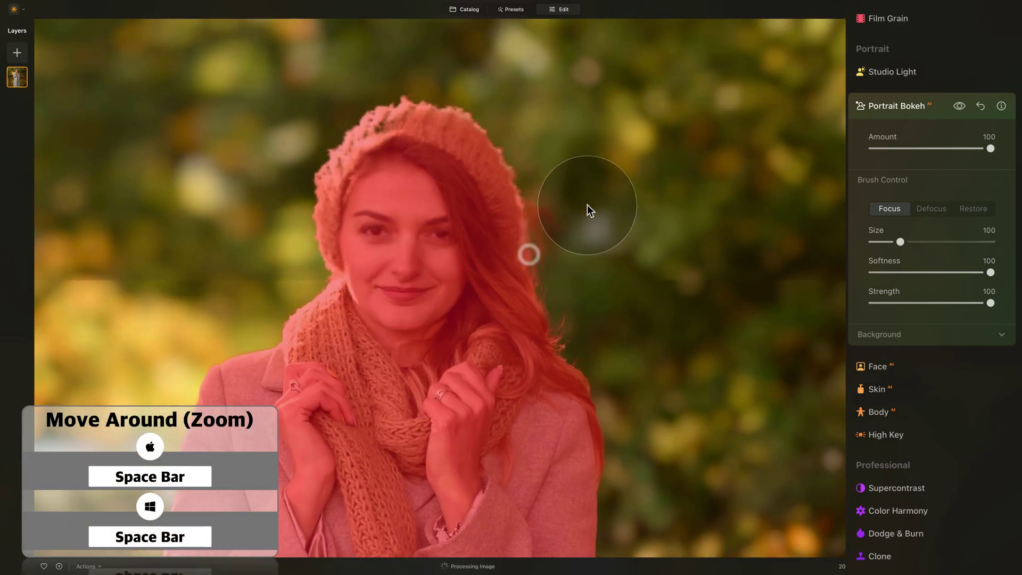
scroll(587, 205, up, 3)
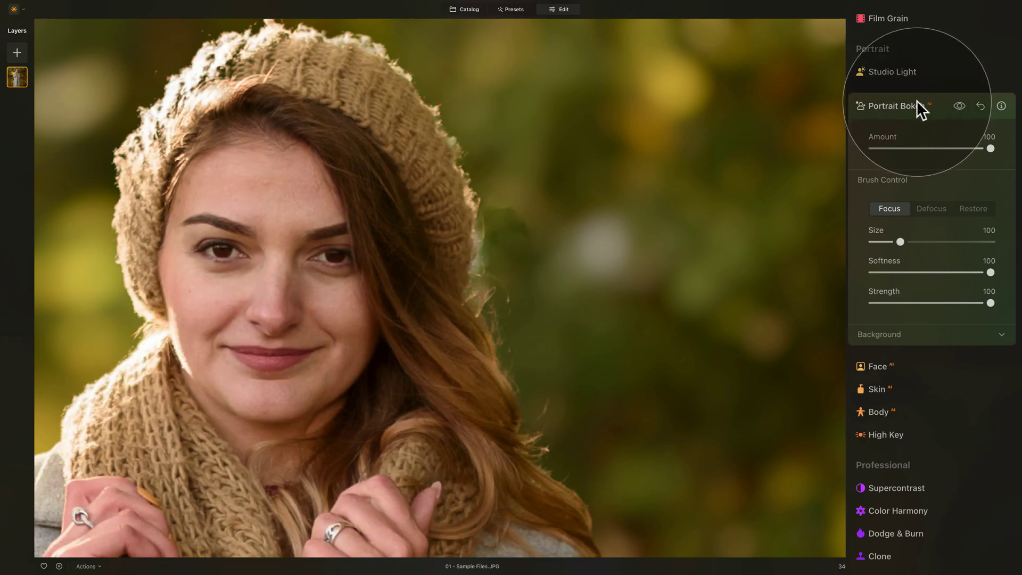
click(932, 207)
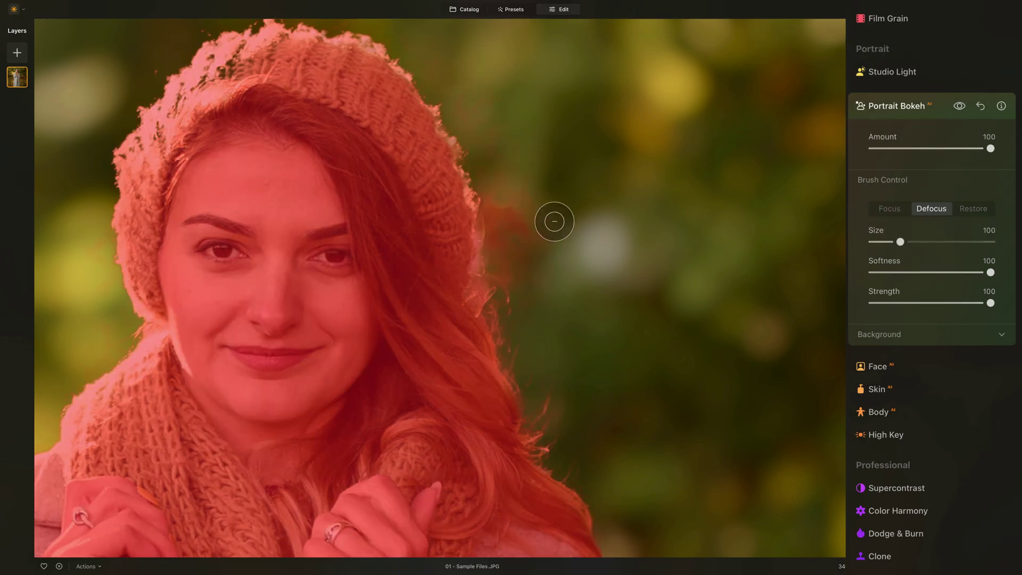
mouse_move(500, 193)
mouse_down()
mouse_move(531, 293)
mouse_move(524, 211)
mouse_move(545, 263)
mouse_up()
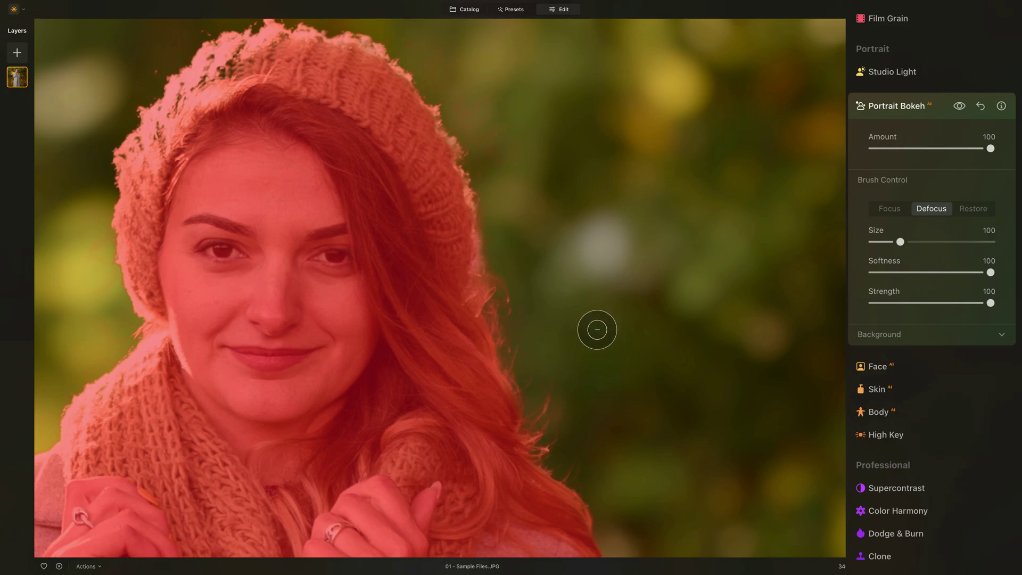
key(ctrl+0)
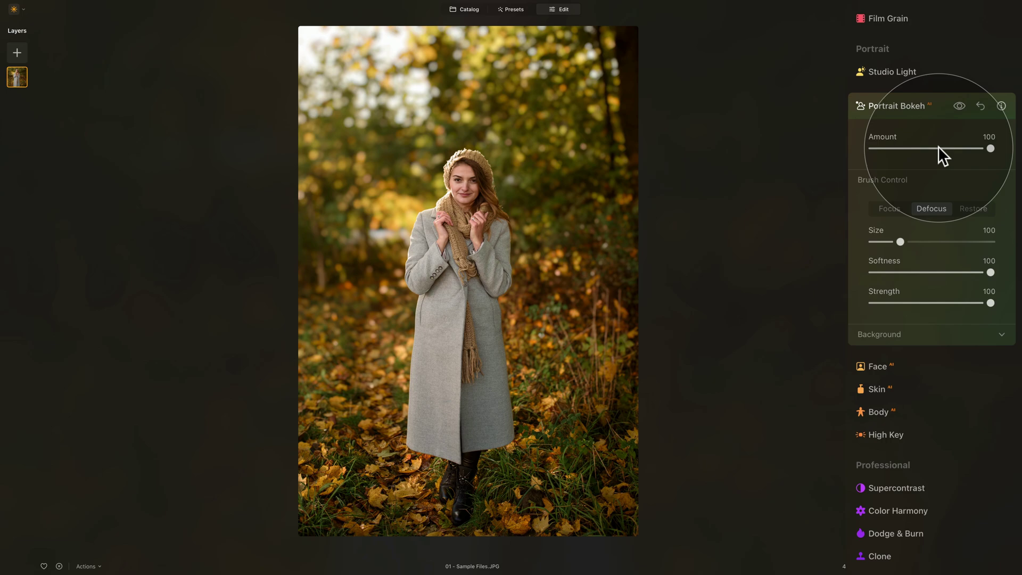
Step: Lower Portrait Bokeh Amount to 80 and expand its Background options
drag(979, 144, 971, 145)
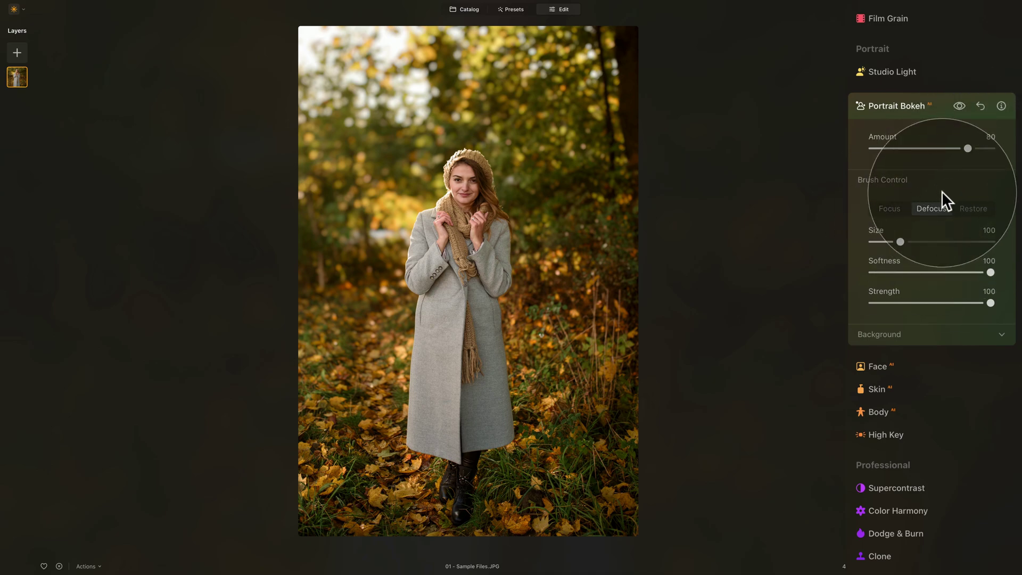
click(908, 335)
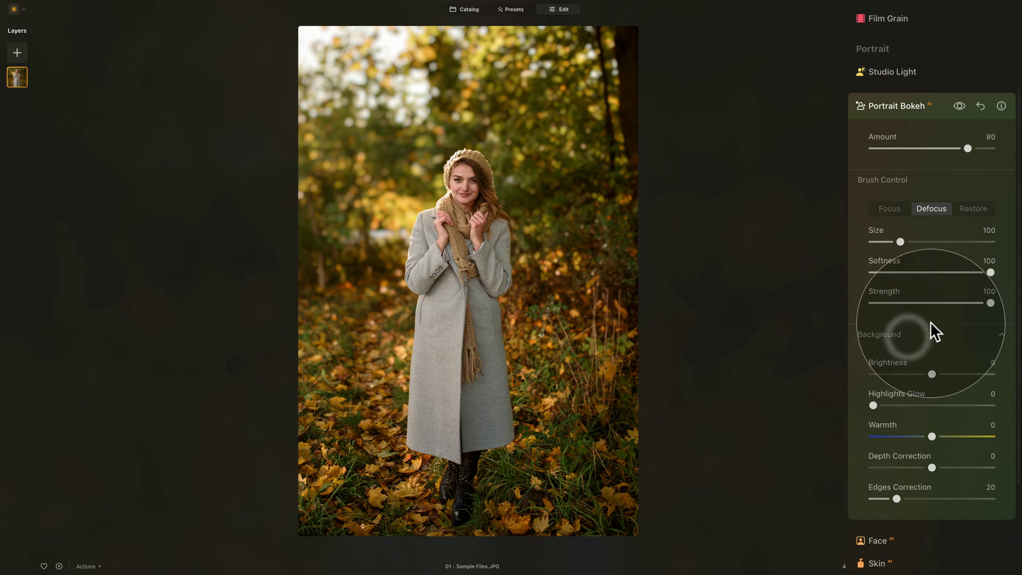
scroll(929, 319, down, 3)
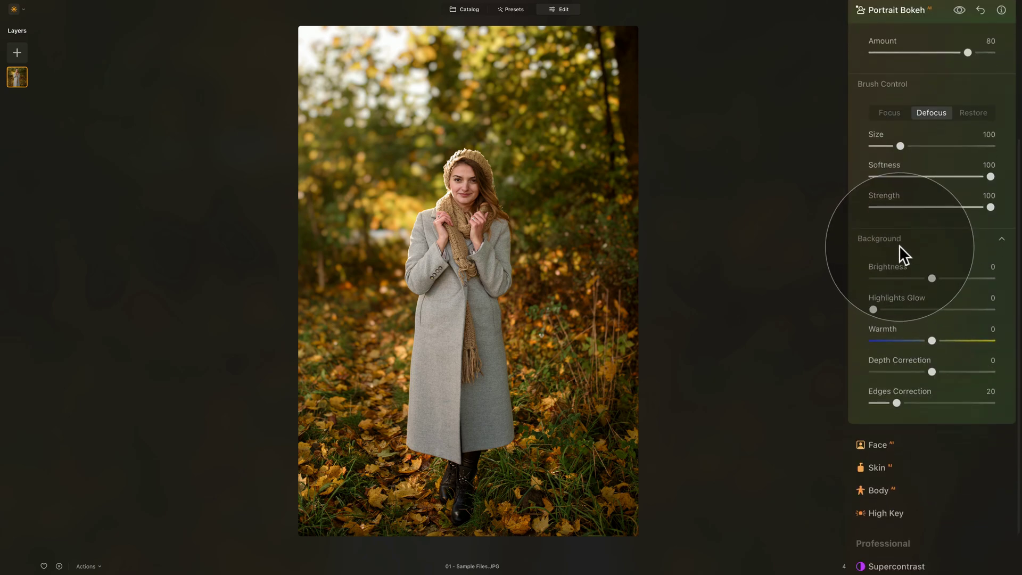
scroll(901, 298, up, 2)
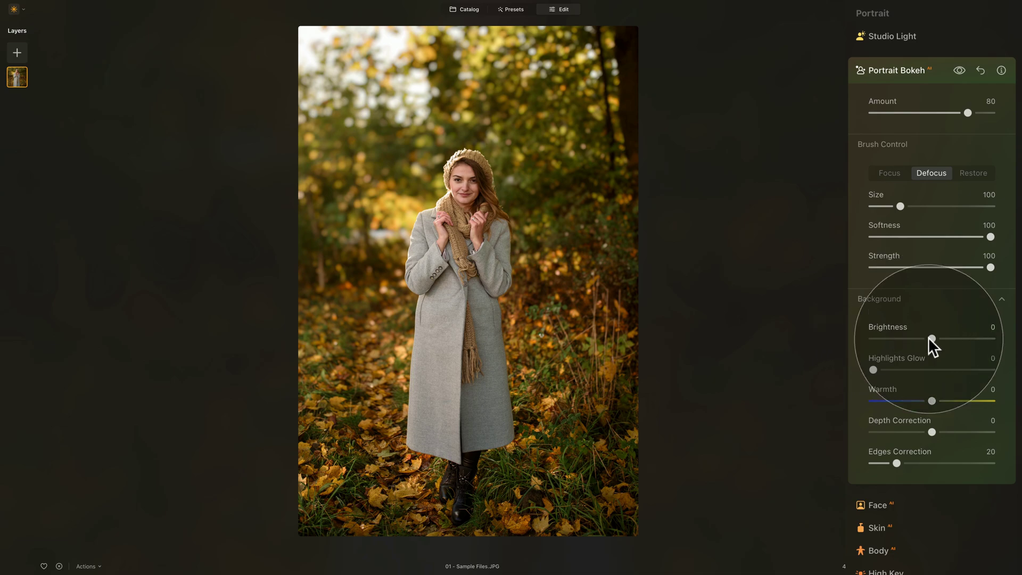
Step: Reset the blurred background's Brightness, then raise it slightly to 16
mouse_move(931, 338)
mouse_down()
mouse_move(972, 340)
mouse_move(912, 337)
mouse_up()
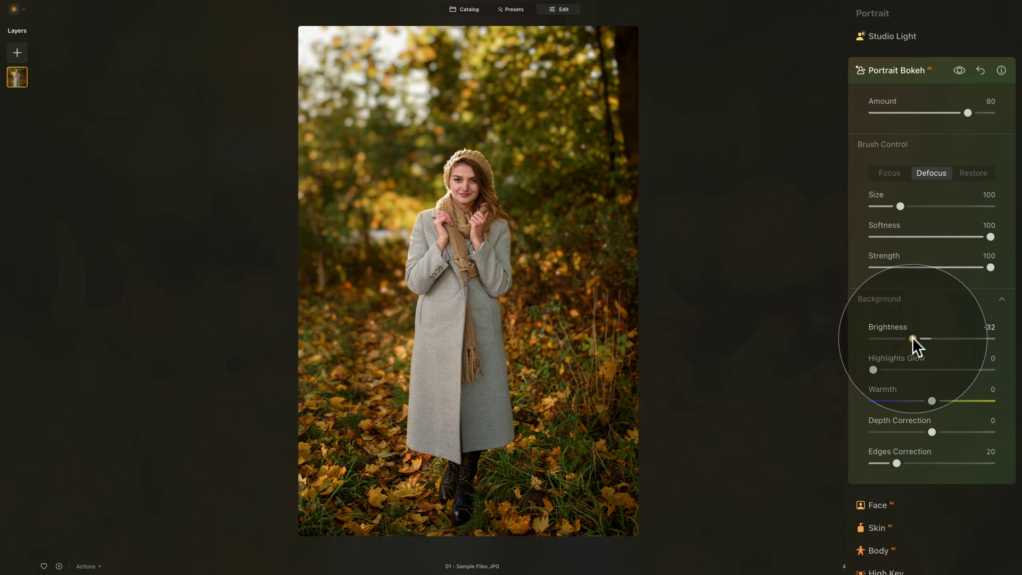
double_click(880, 321)
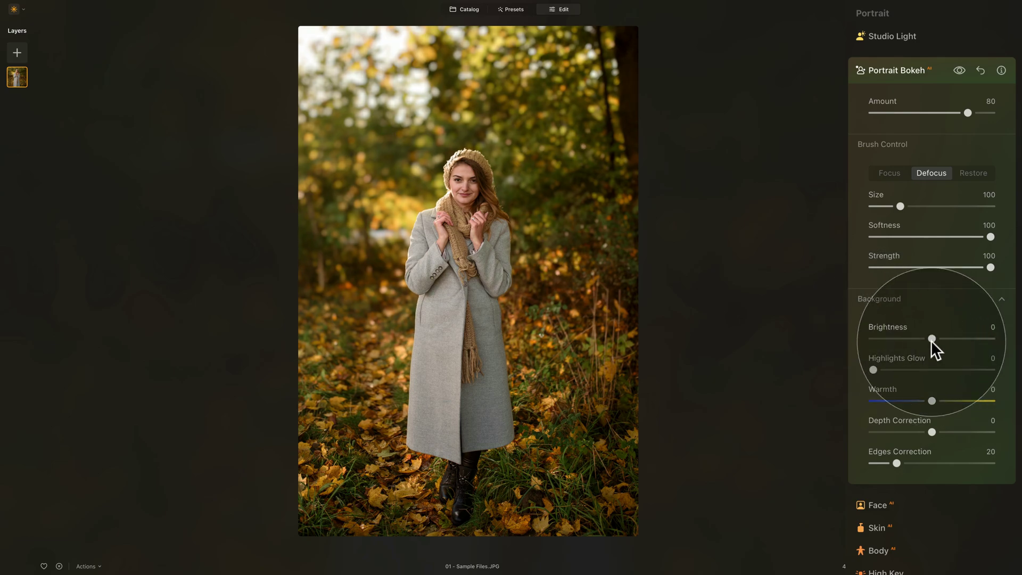
mouse_move(932, 340)
mouse_down()
mouse_move(940, 348)
mouse_move(942, 339)
mouse_up()
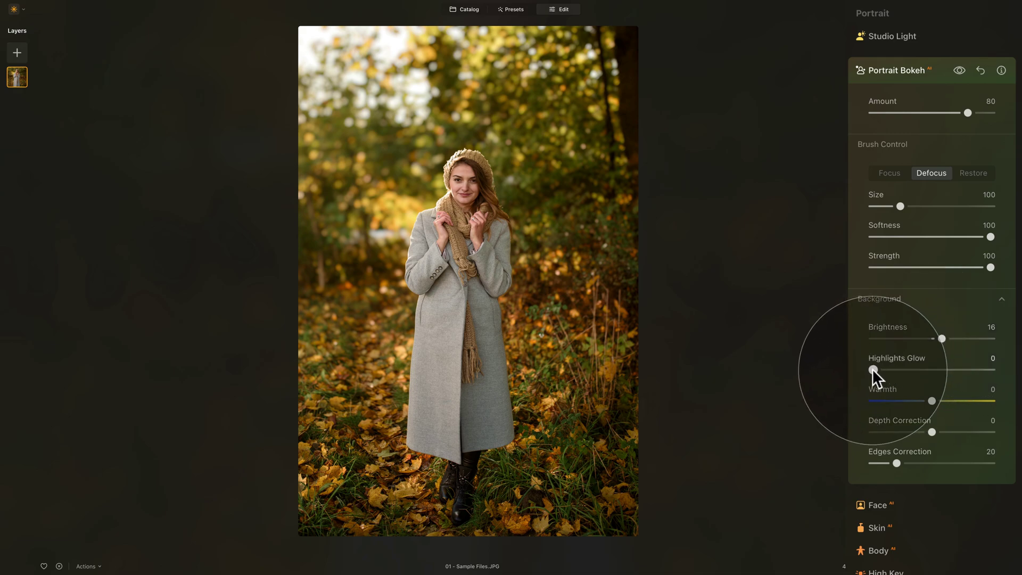
Step: Set background Highlights Glow to 50 and Warmth to 15
drag(873, 369, 925, 368)
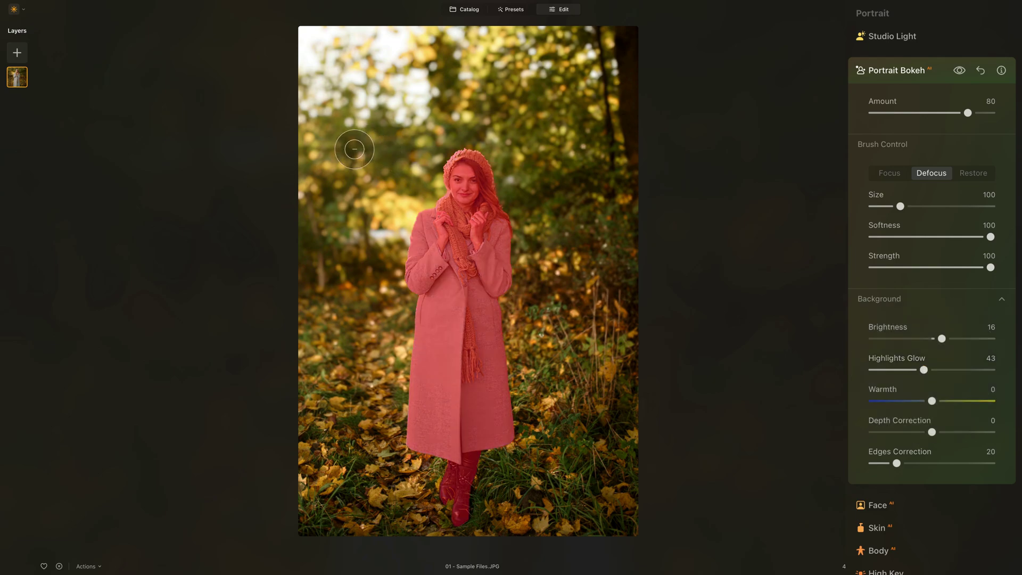
click(371, 53)
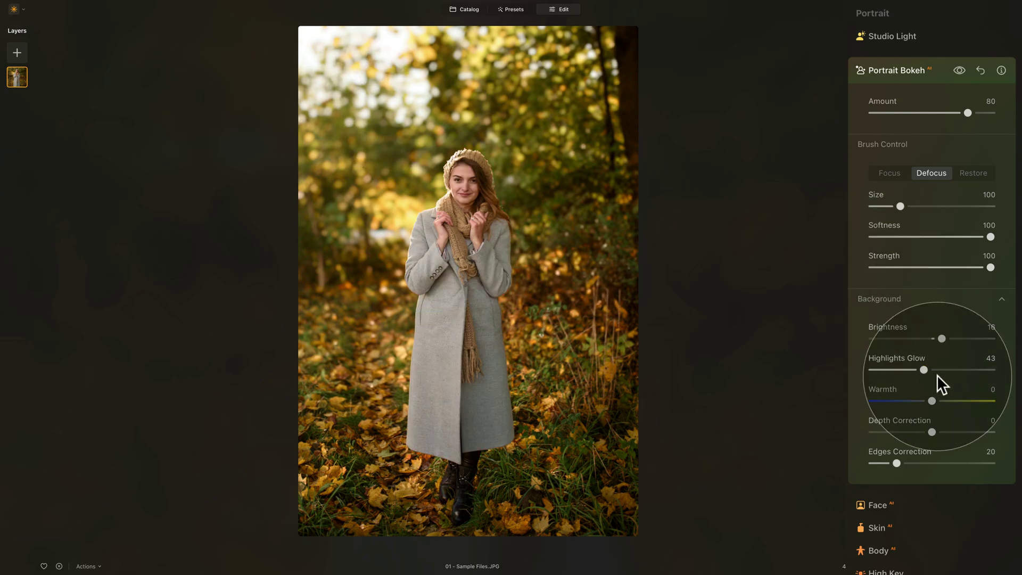
mouse_move(924, 369)
mouse_down()
mouse_move(958, 368)
mouse_move(934, 368)
mouse_up()
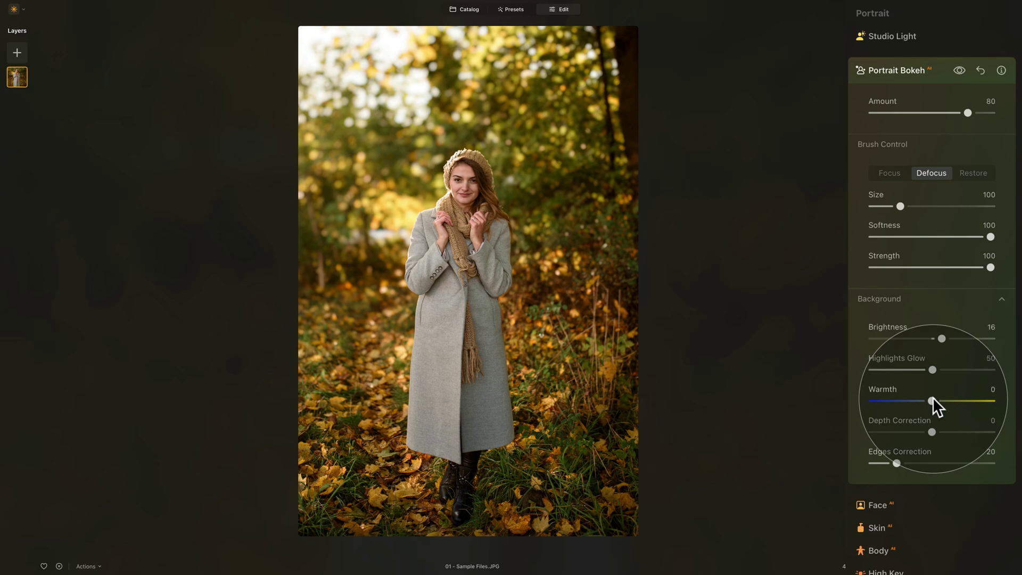
drag(932, 400, 953, 401)
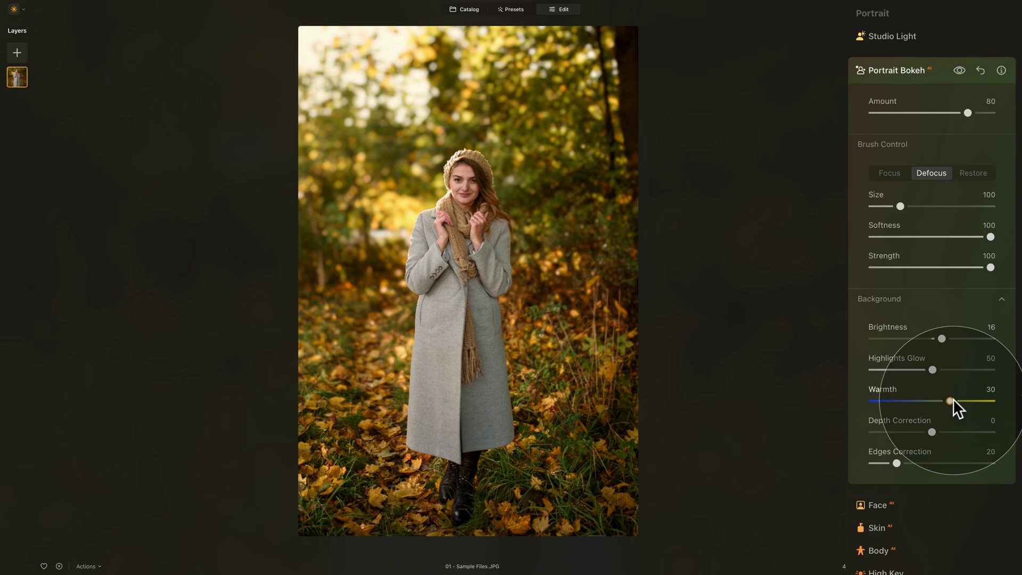
mouse_move(952, 400)
mouse_down()
mouse_move(967, 400)
mouse_move(940, 401)
mouse_up()
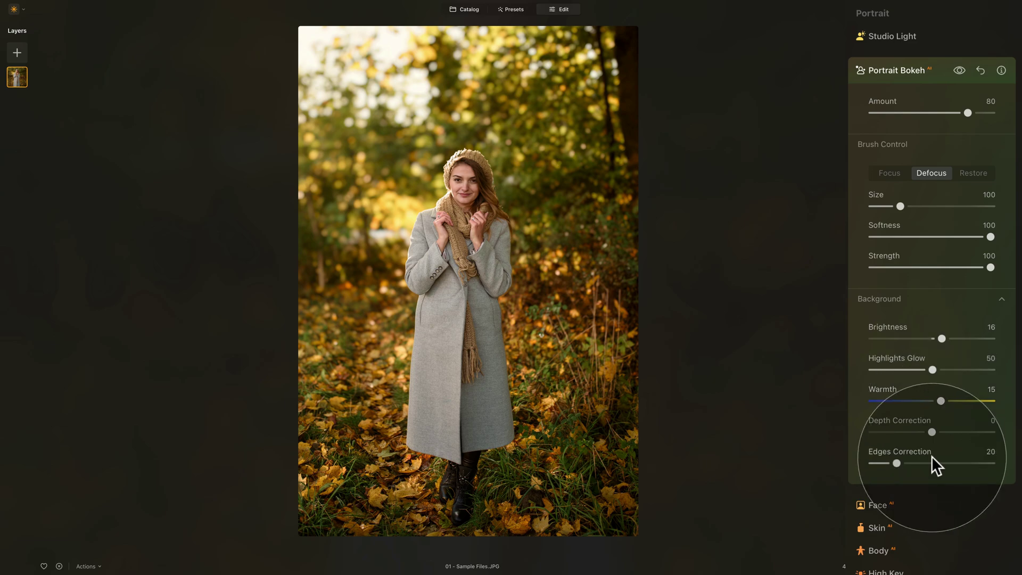
Step: Compare Portrait Bokeh off and on, then collapse its settings
click(885, 299)
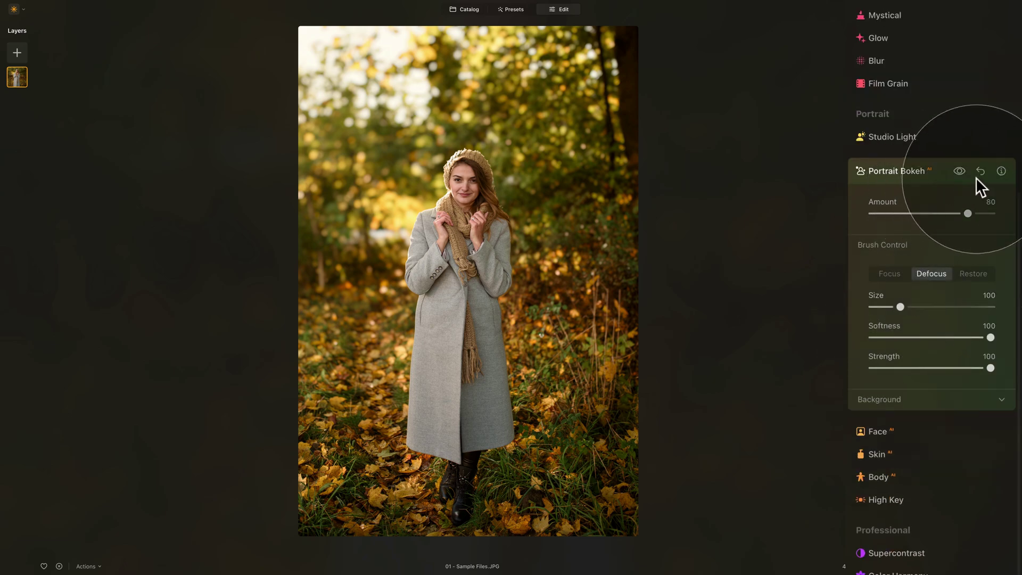
click(957, 172)
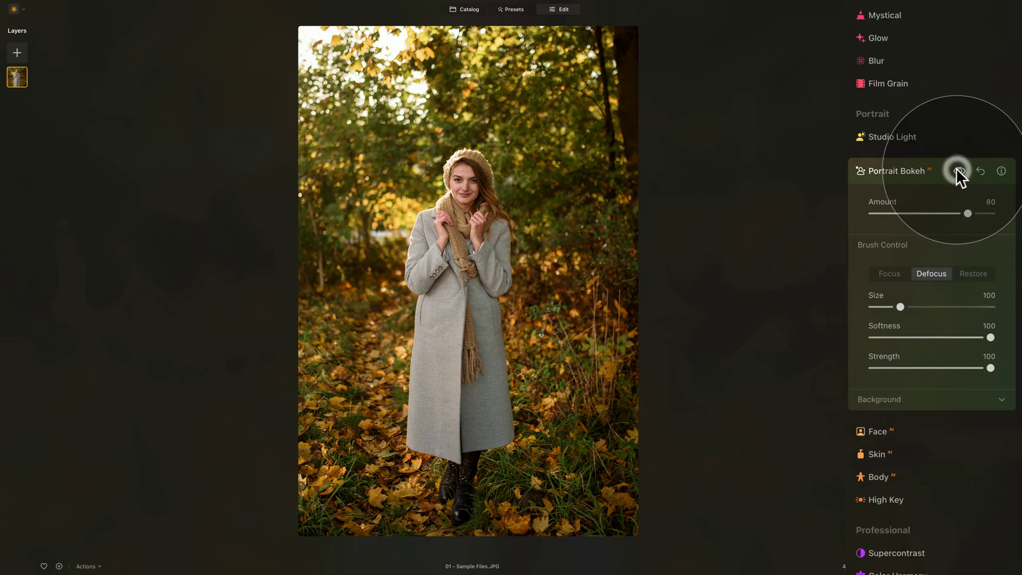
click(958, 171)
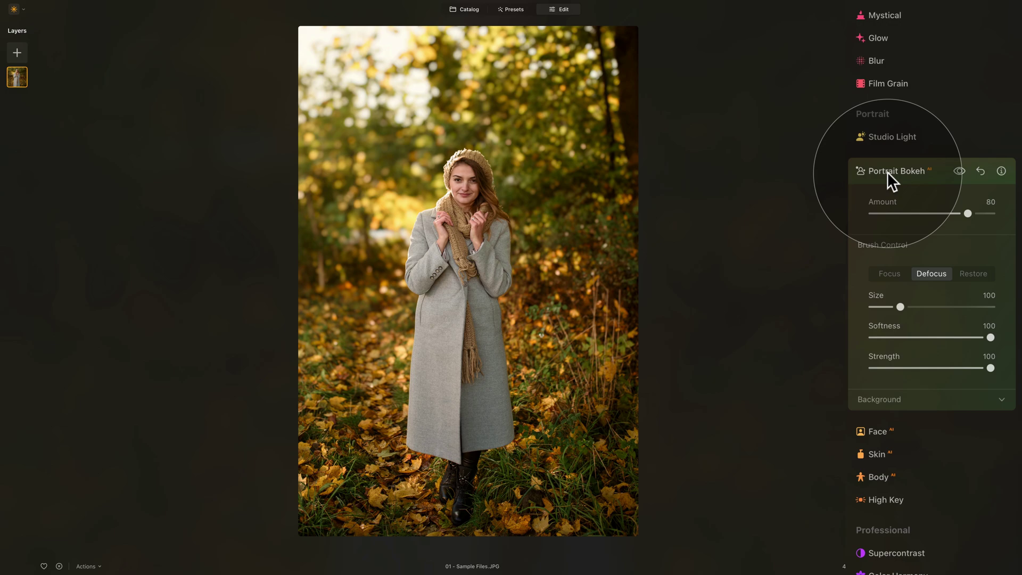
click(887, 171)
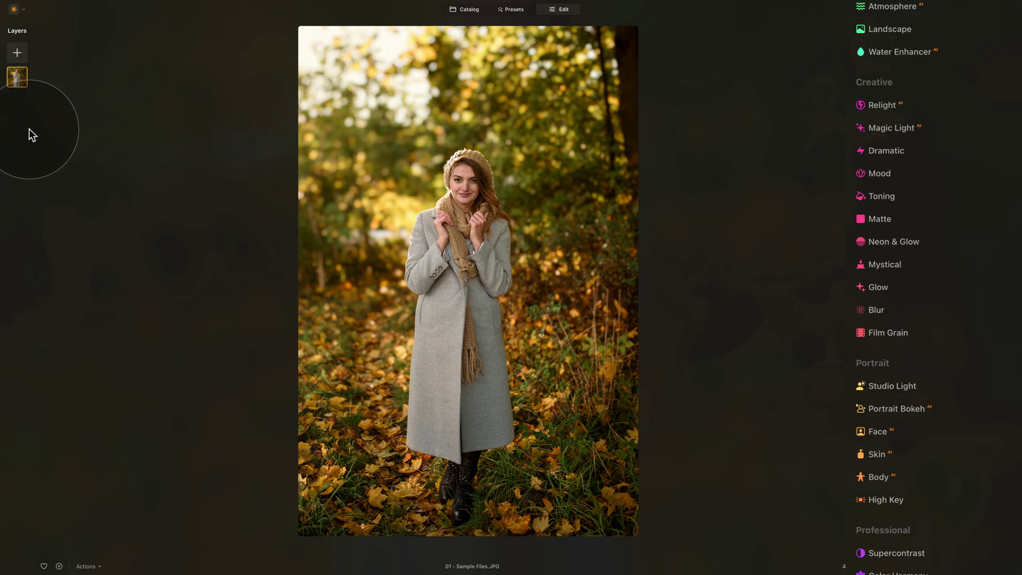
Step: Load 01 - Glow.jpg from the E139 - Autumn Portrait Look folder as a layer image
click(17, 52)
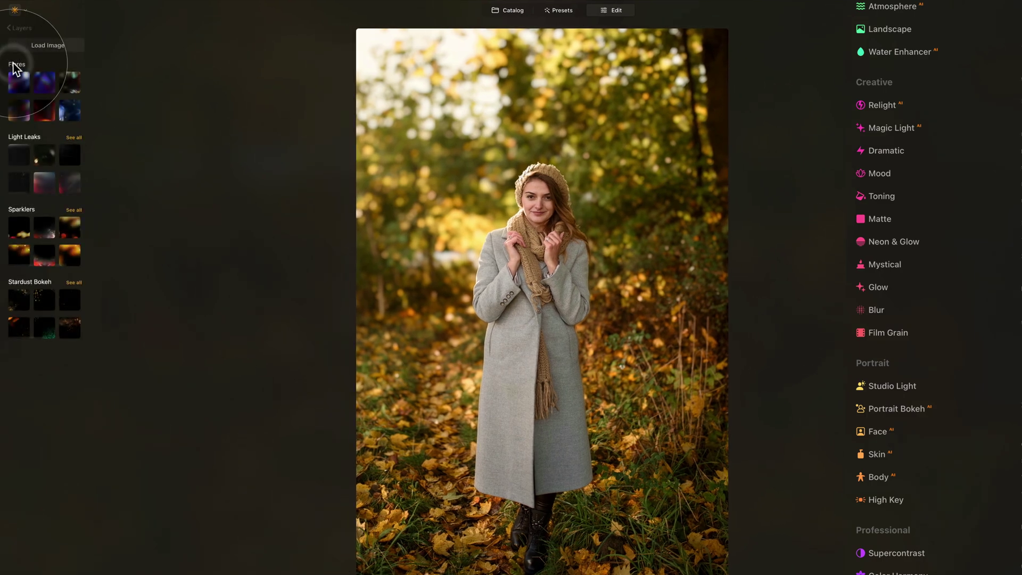
click(61, 45)
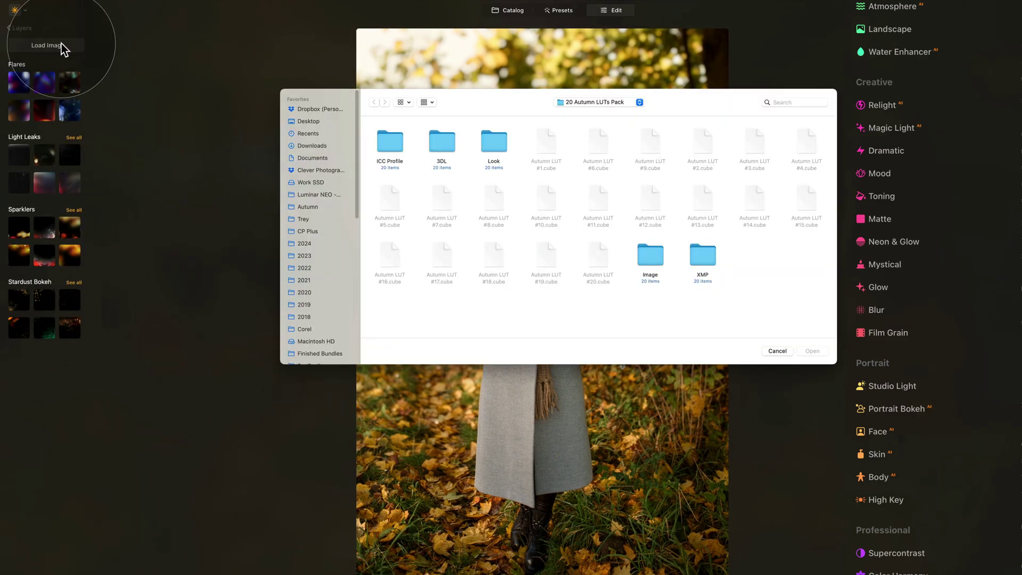
click(331, 190)
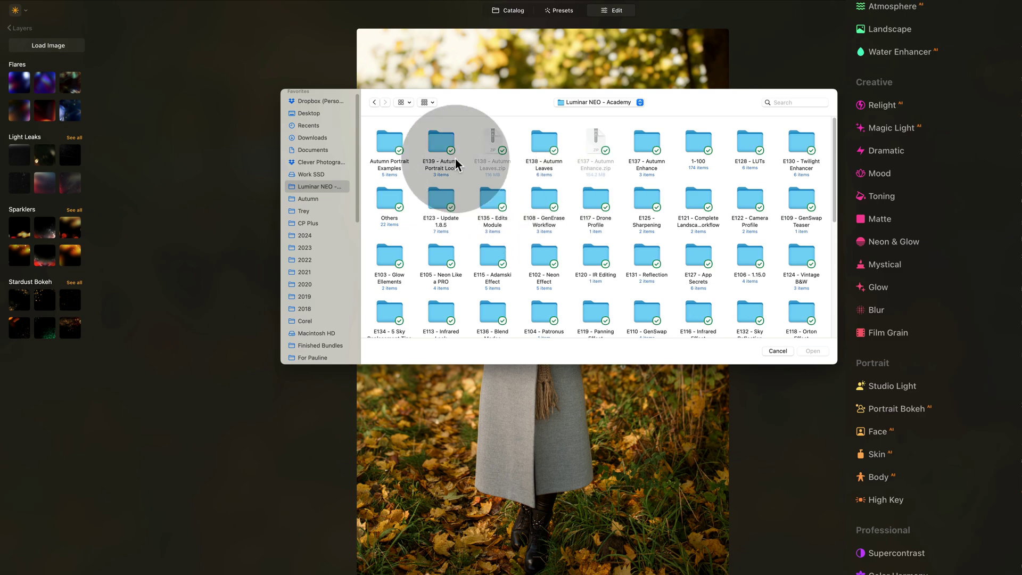
click(441, 142)
double_click(440, 143)
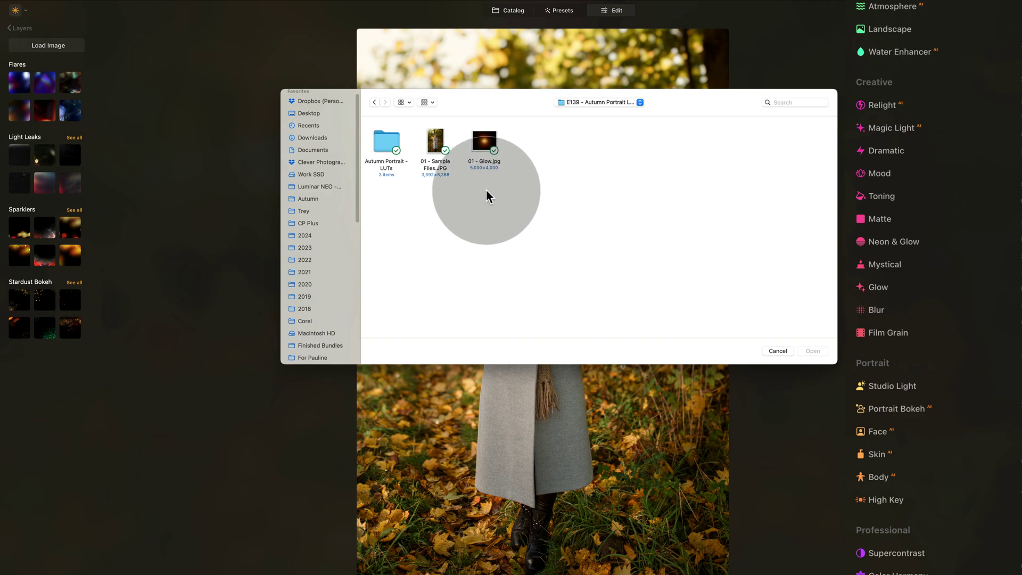
click(484, 141)
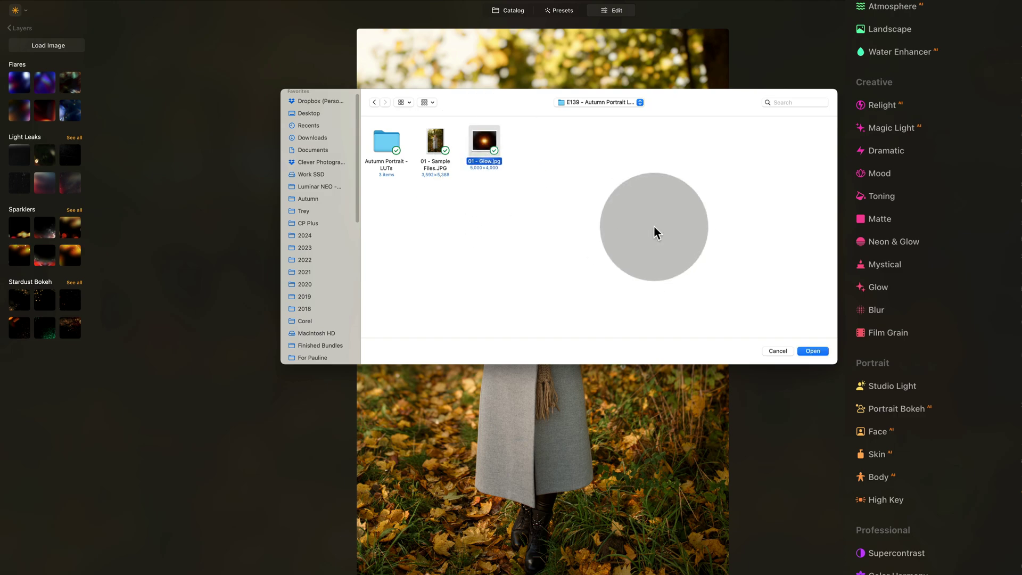
click(826, 347)
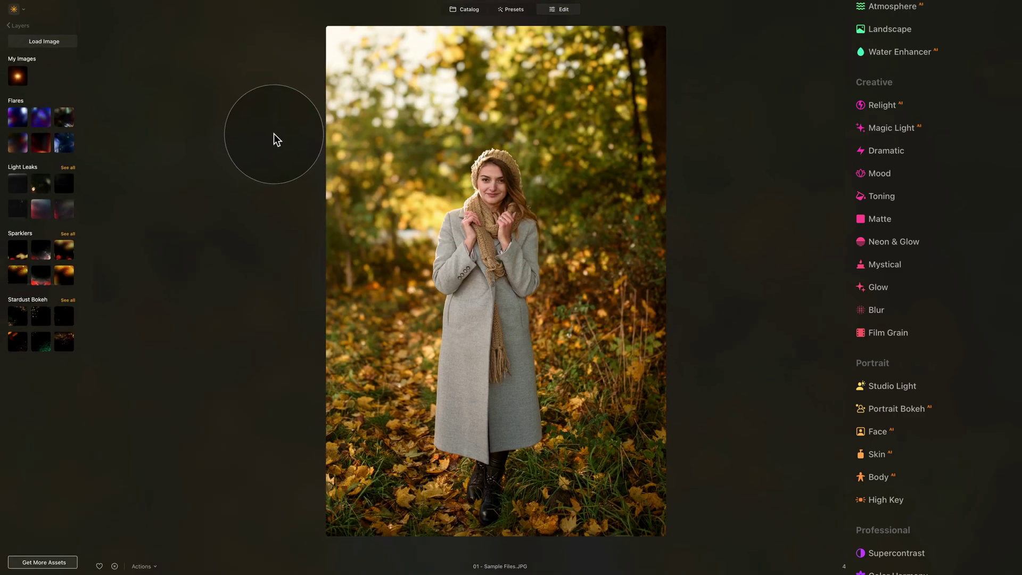
Step: Add the Glow image as a layer at Opacity 100 with Screen blend mode
click(16, 76)
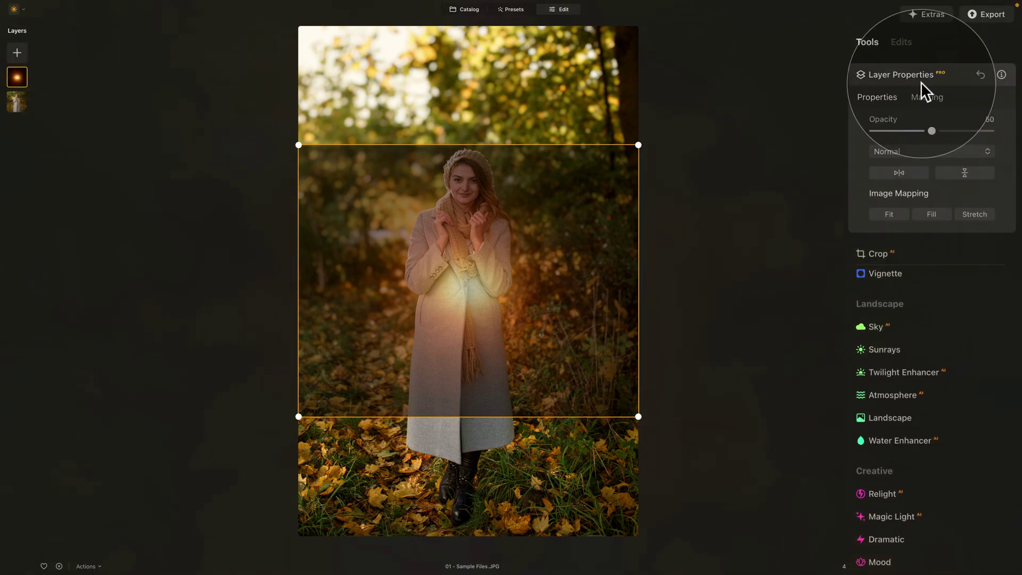
drag(932, 131, 949, 131)
double_click(975, 133)
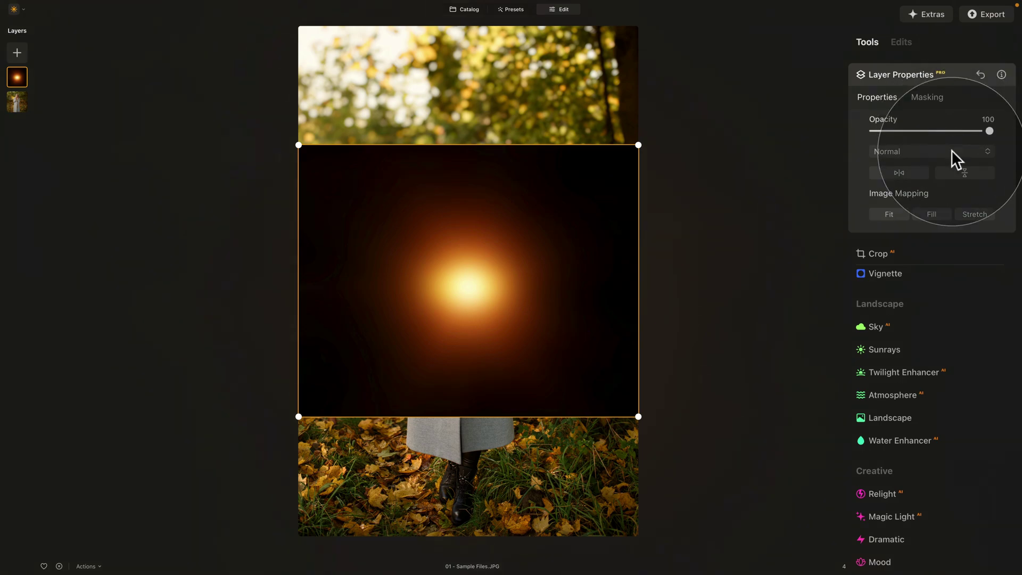
click(940, 151)
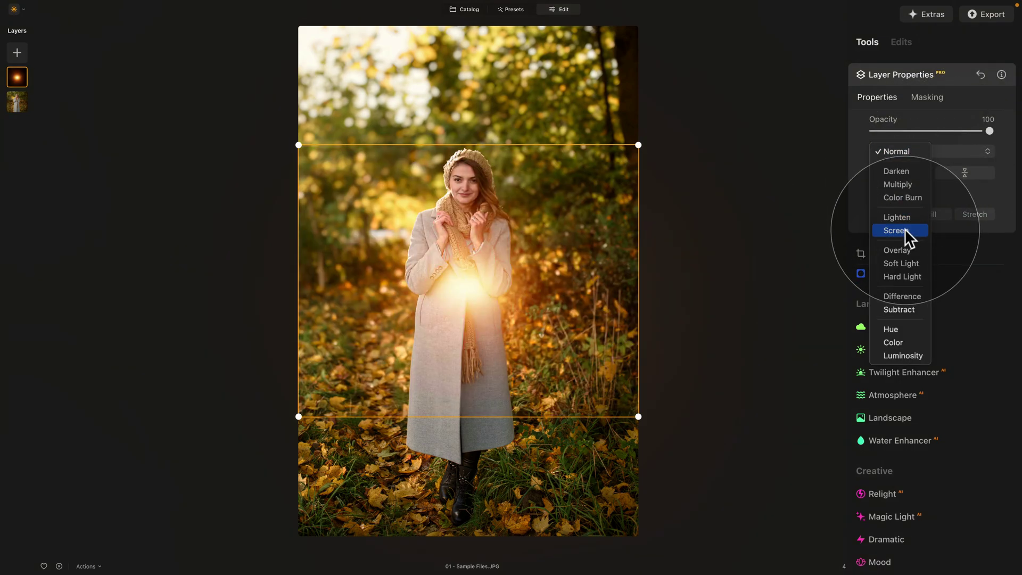
click(905, 229)
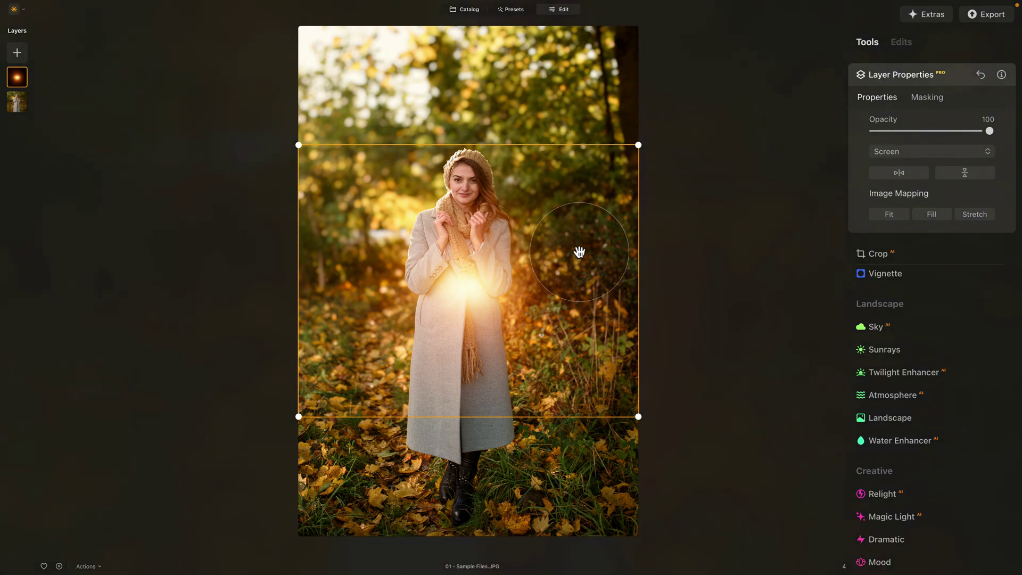
Step: Move, enlarge and rotate the glow to the upper-left trees, keeping Opacity at 100
drag(399, 212, 533, 327)
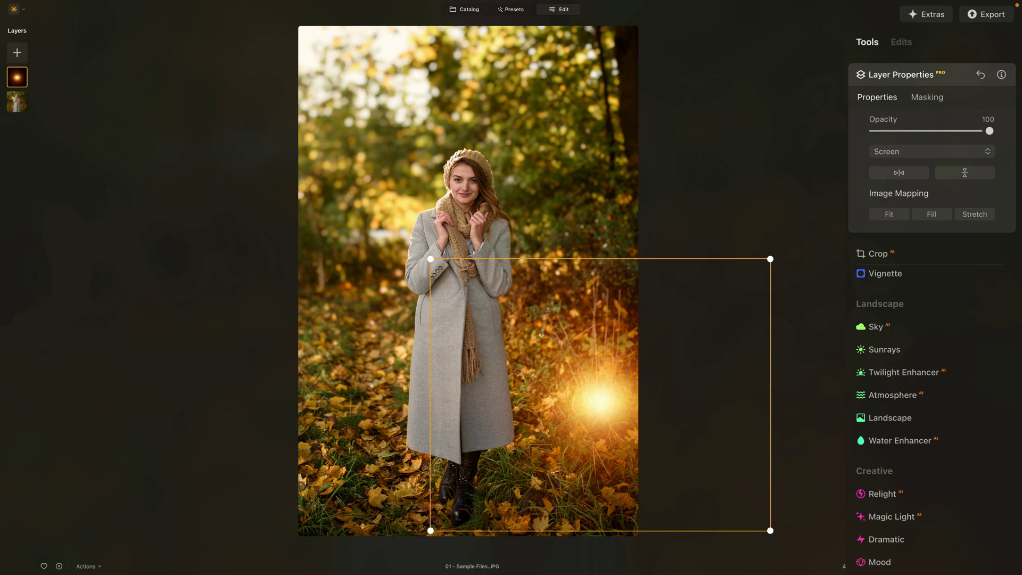
drag(599, 363, 400, 169)
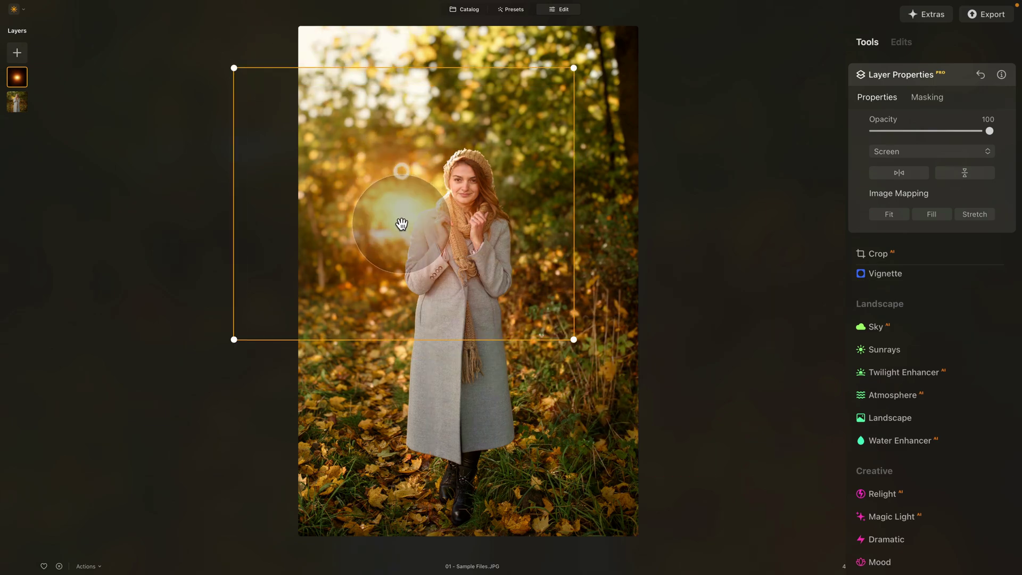
drag(400, 219, 332, 110)
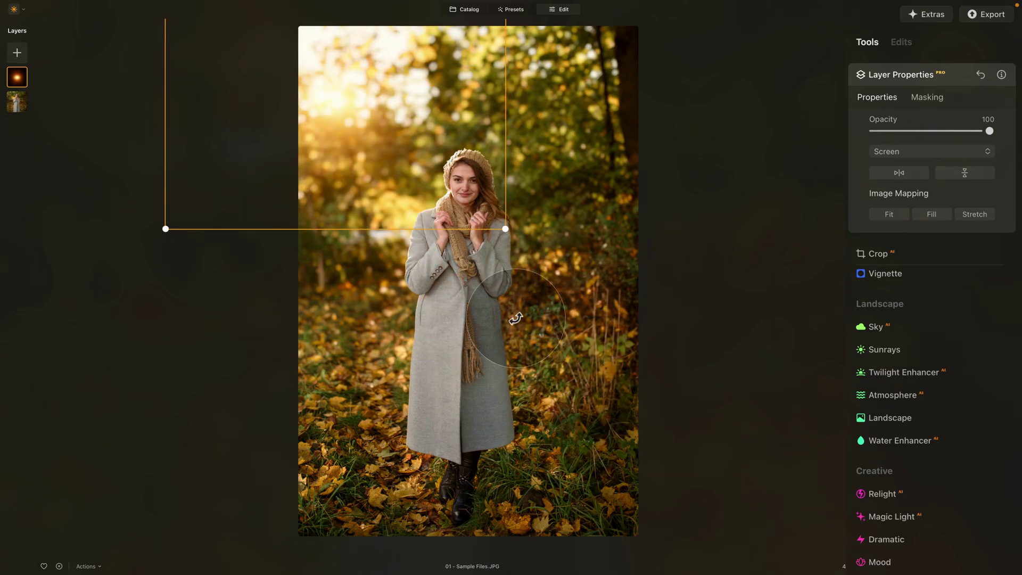
drag(504, 218, 594, 279)
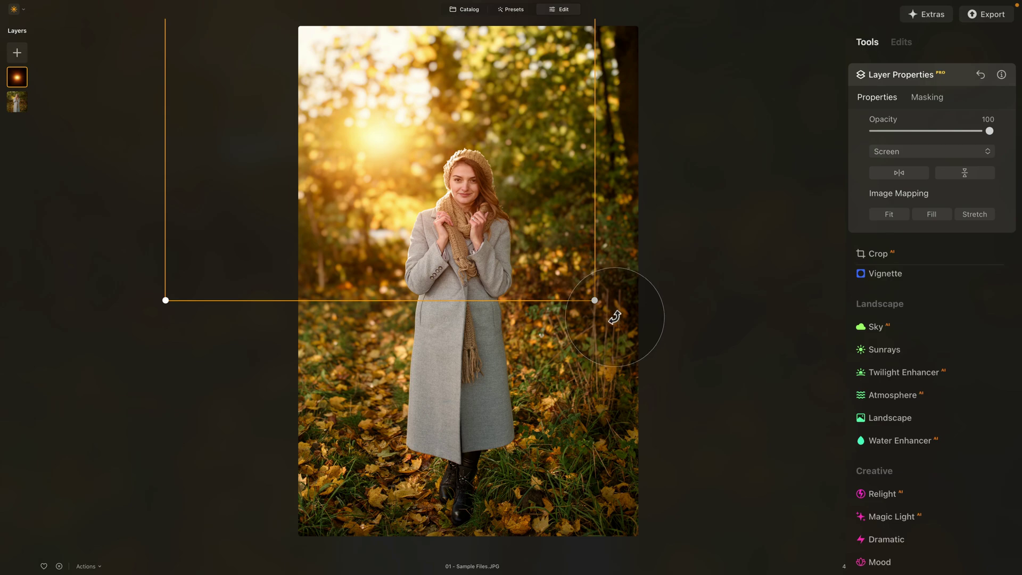
drag(614, 318, 672, 3)
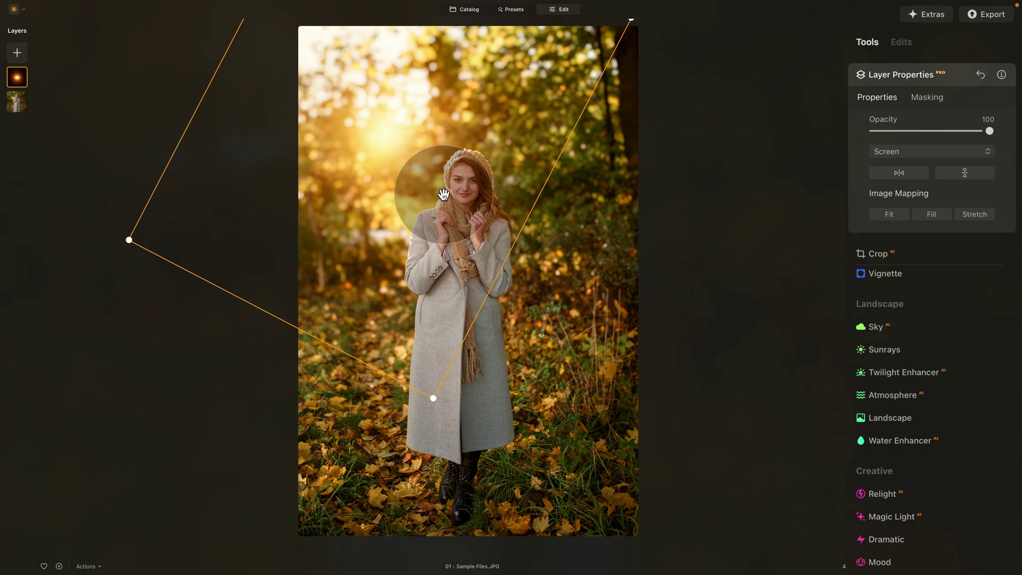
drag(442, 195, 361, 123)
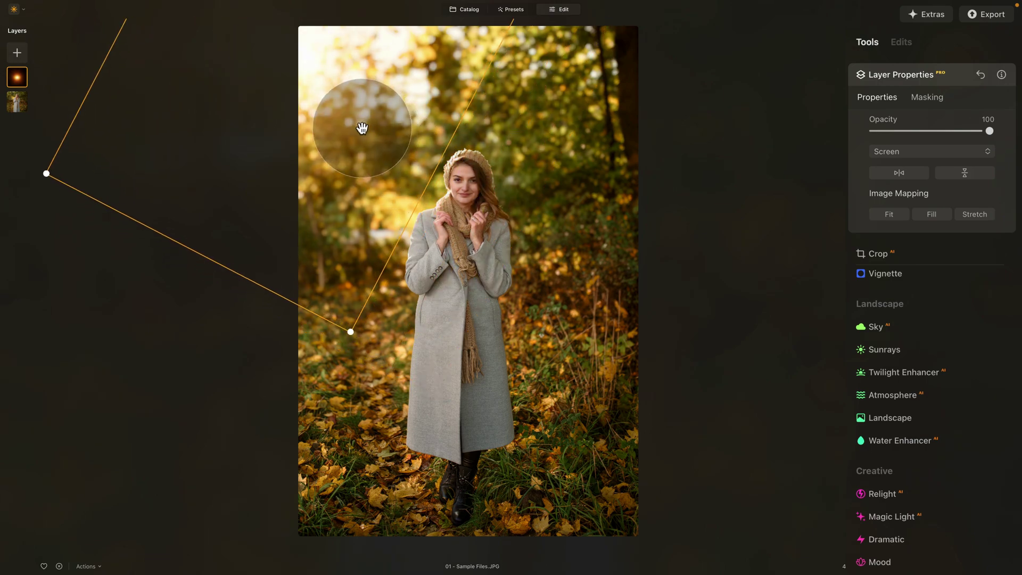
drag(350, 329, 374, 405)
drag(349, 212, 351, 214)
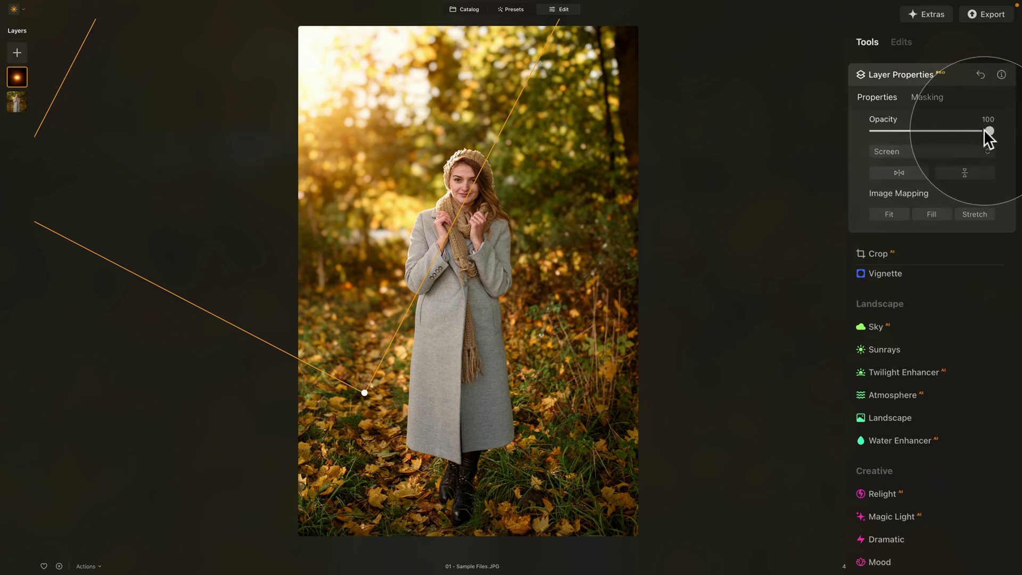
mouse_move(986, 132)
mouse_down()
mouse_move(951, 137)
mouse_move(997, 138)
mouse_up()
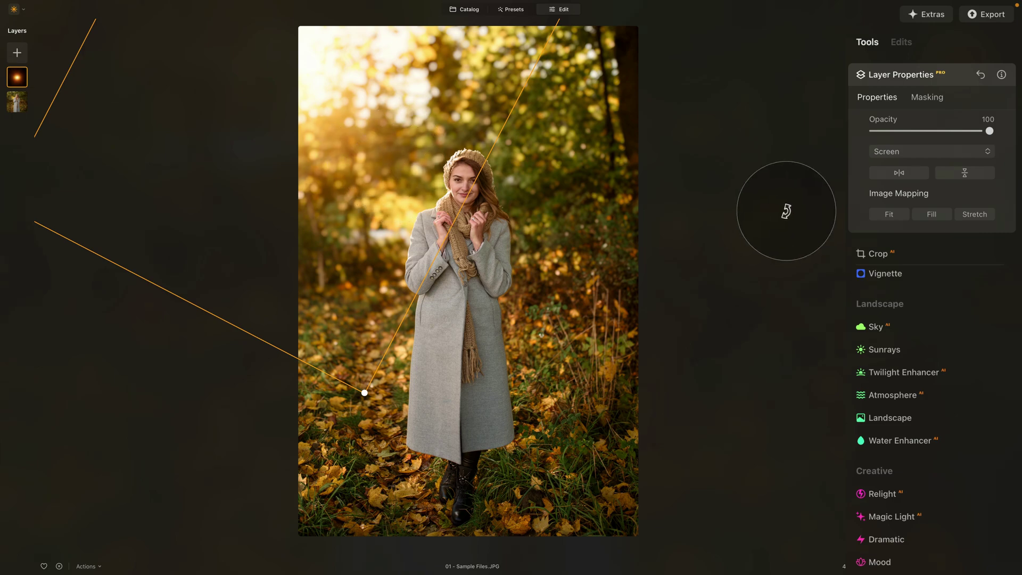
Step: Set the Color HSL Hue Shift to 10
scroll(919, 560, up, 5)
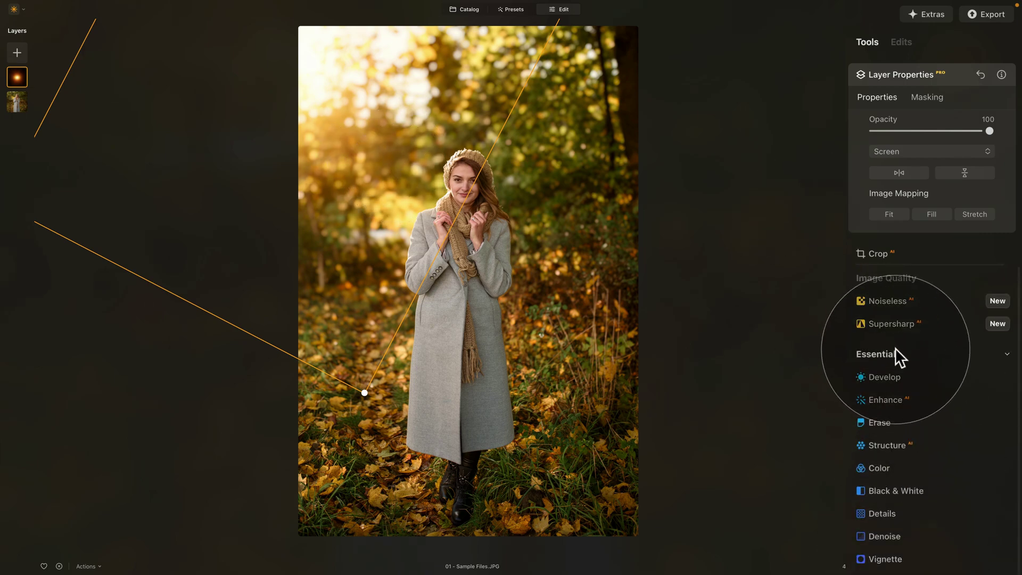
drag(895, 347, 896, 132)
click(879, 251)
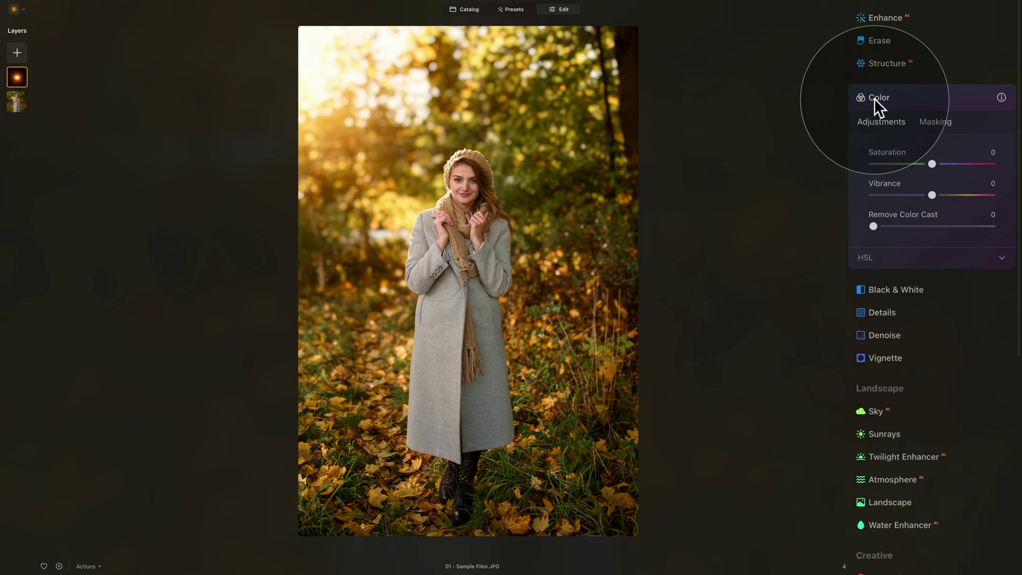
click(887, 255)
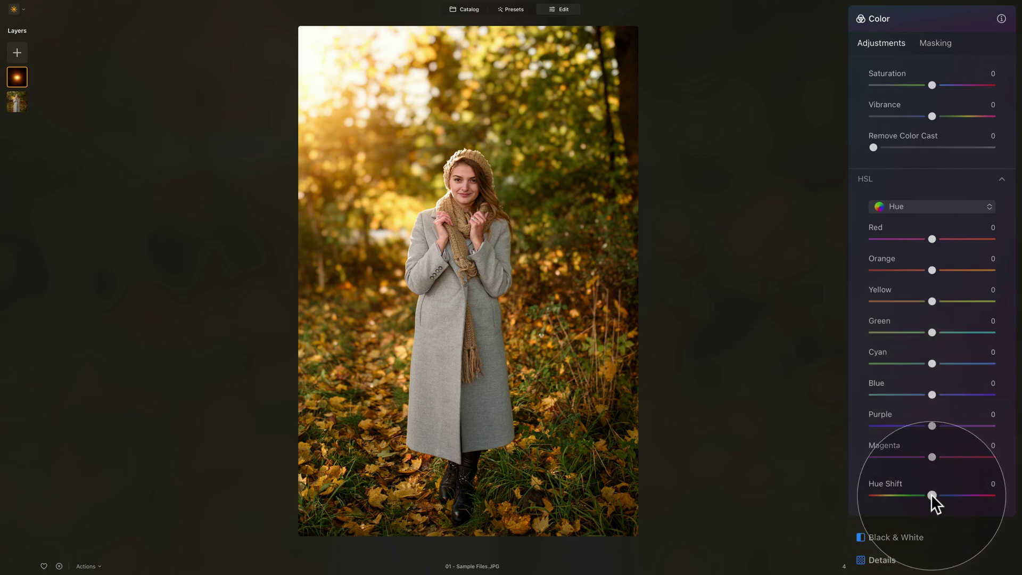
drag(930, 494, 924, 494)
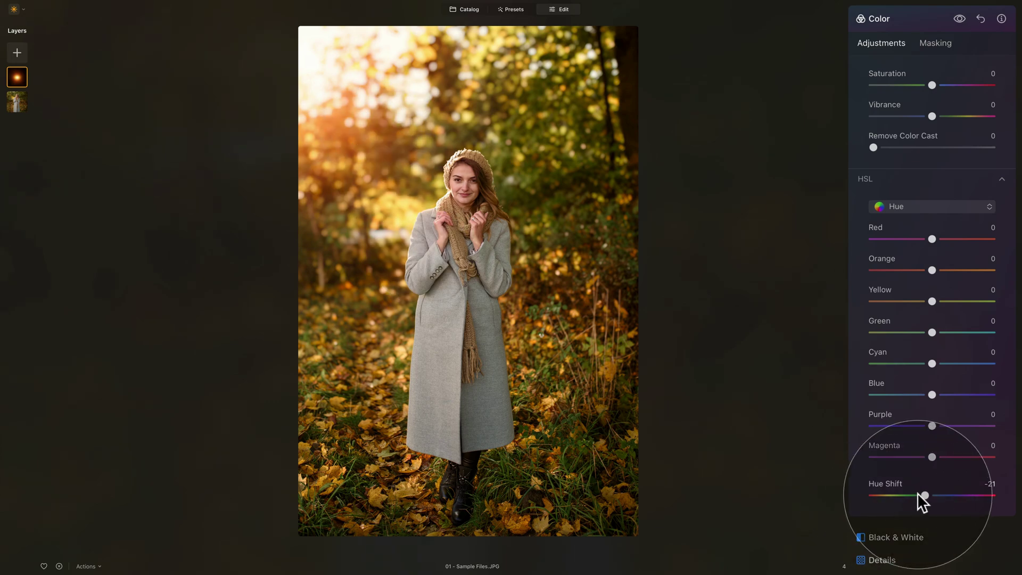
drag(922, 494, 929, 495)
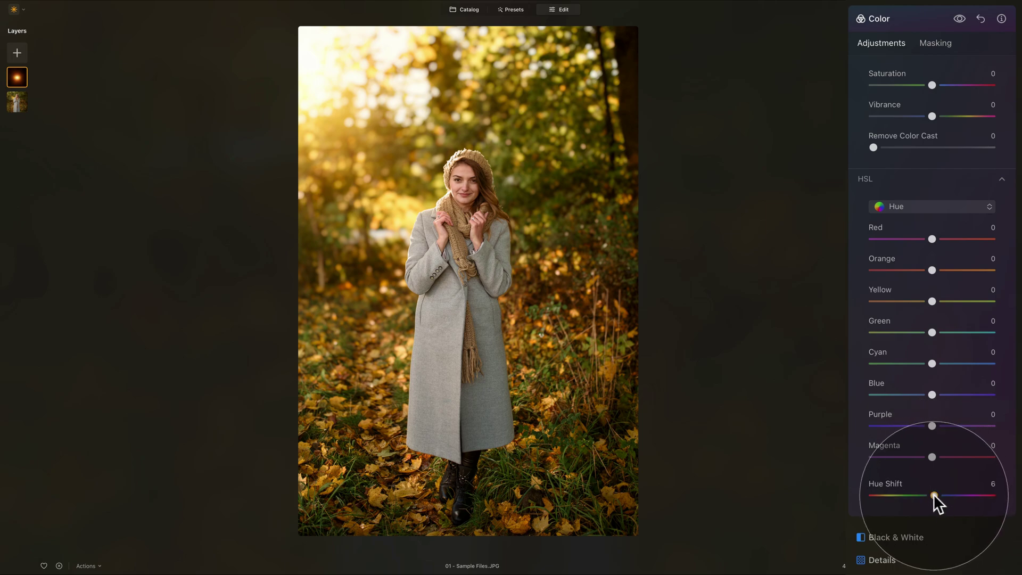
drag(933, 494, 934, 493)
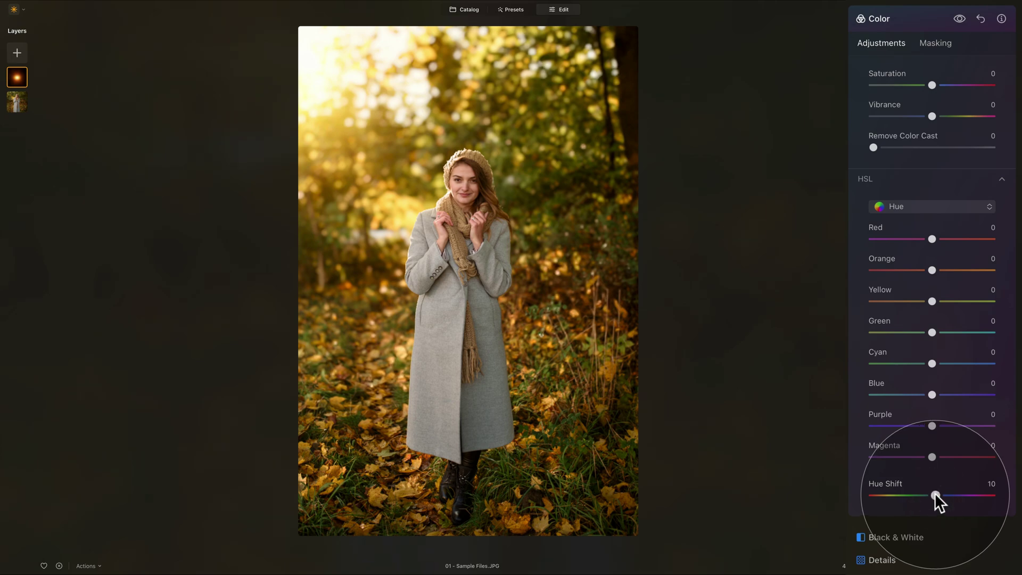
Step: Toggle the Color adjustments off and on to compare, then collapse the Color panel
click(960, 16)
click(960, 16)
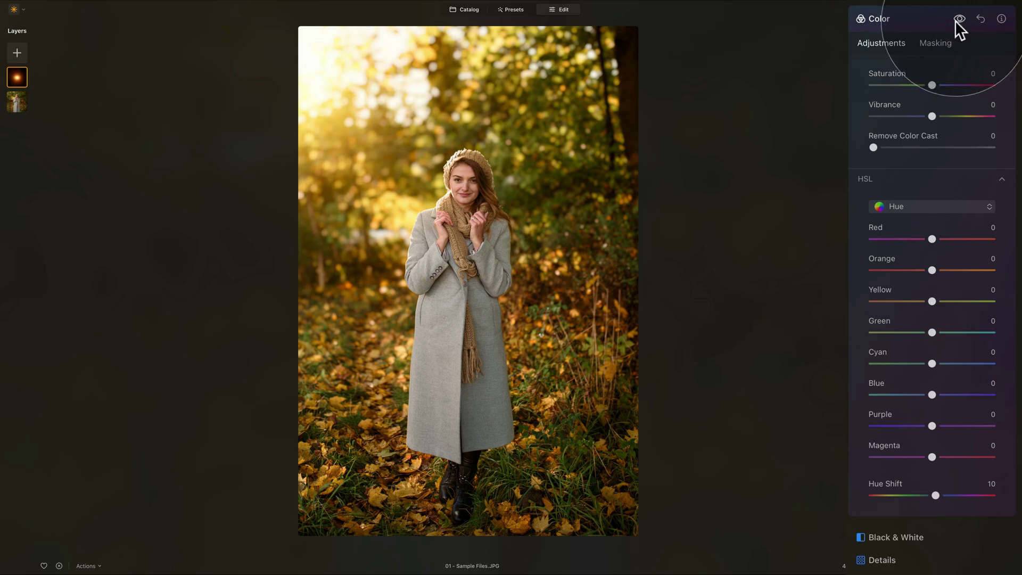
click(901, 17)
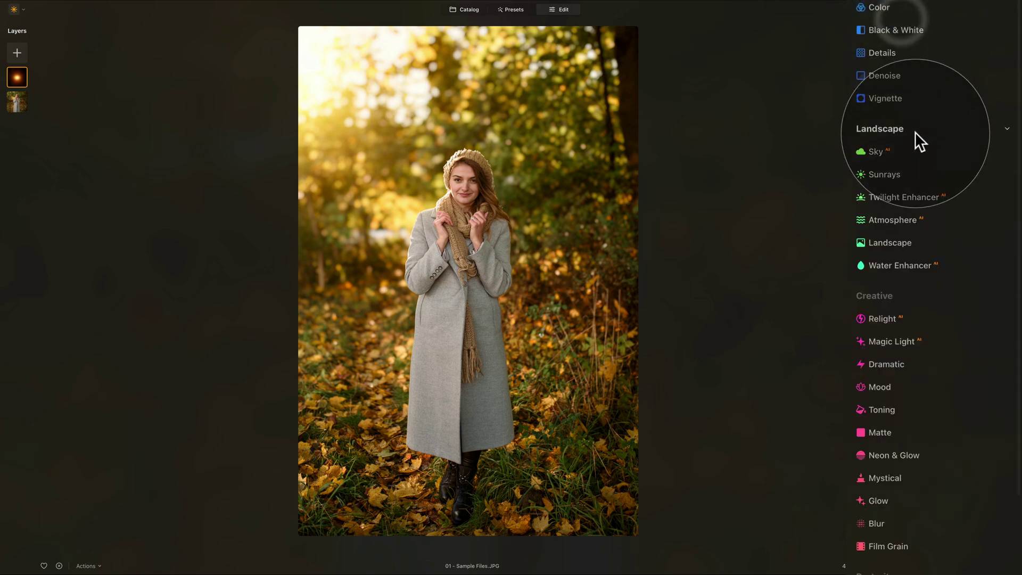
Step: Scroll the tools list back up and open the photo's right-click context menu
scroll(915, 132, up, 3)
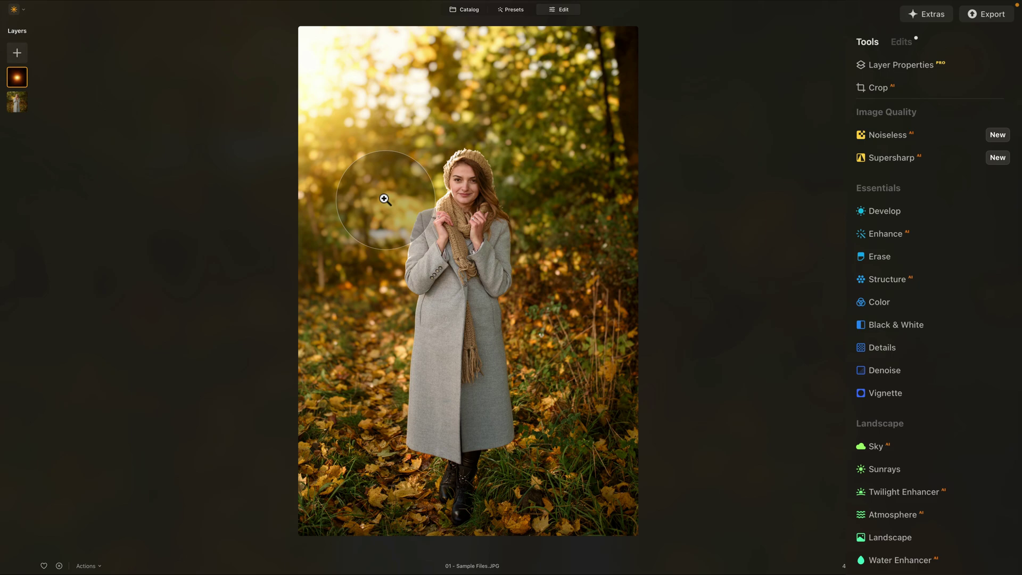
right_click(365, 164)
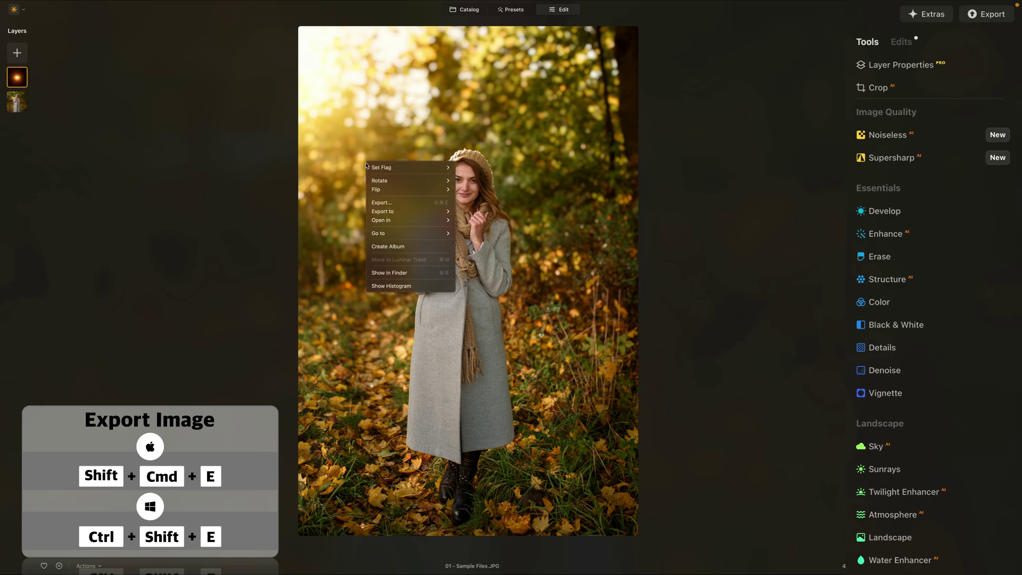
Step: Start an export into the Academy > E139 folder, naming the file Mid Edit
click(411, 202)
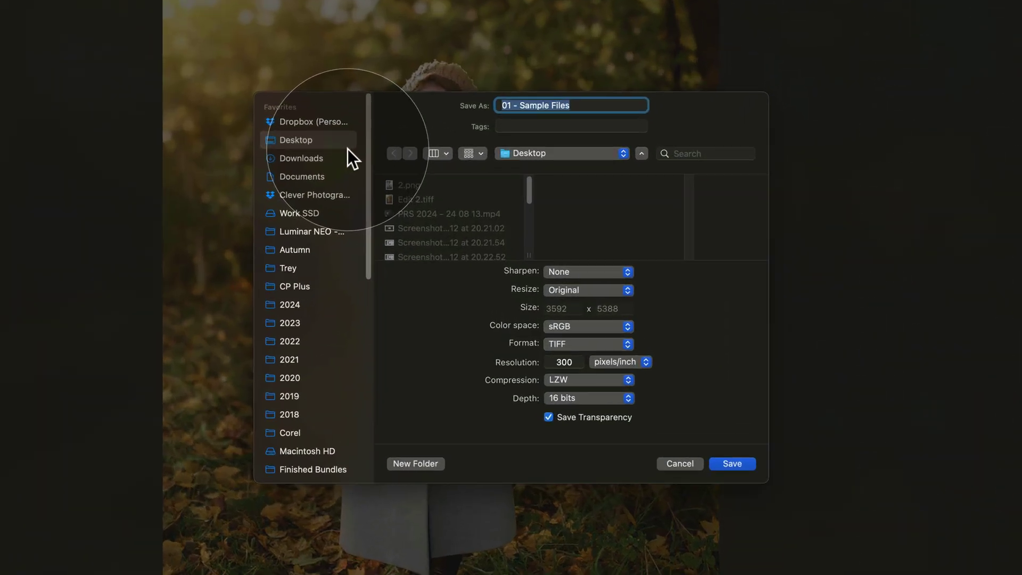
click(325, 232)
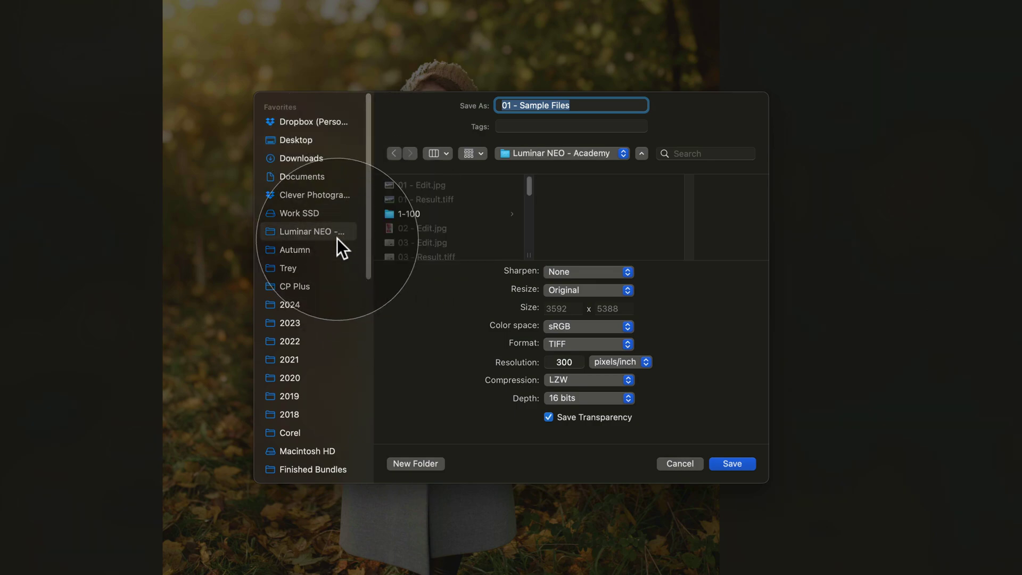
scroll(450, 217, down, 20)
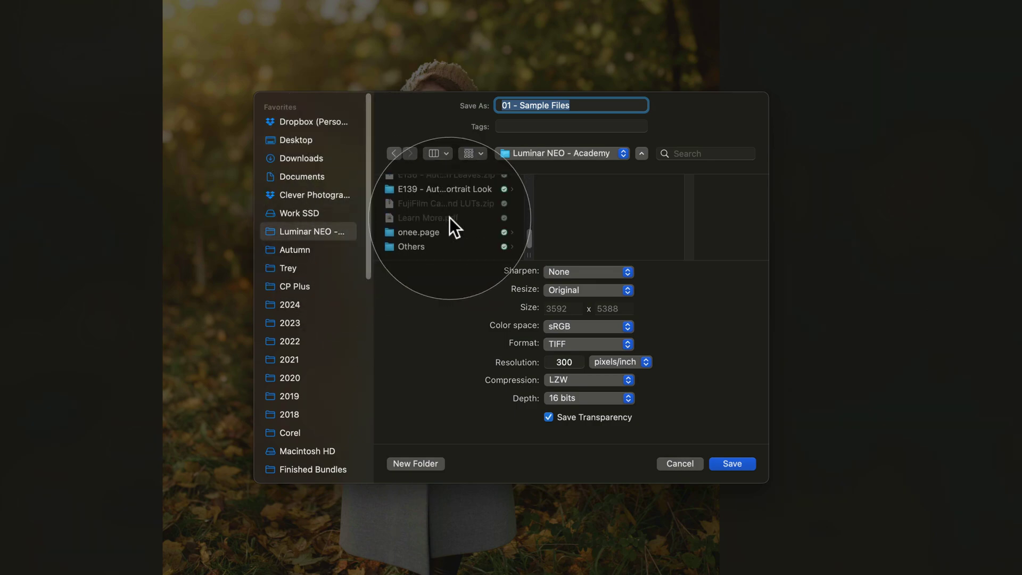
click(461, 188)
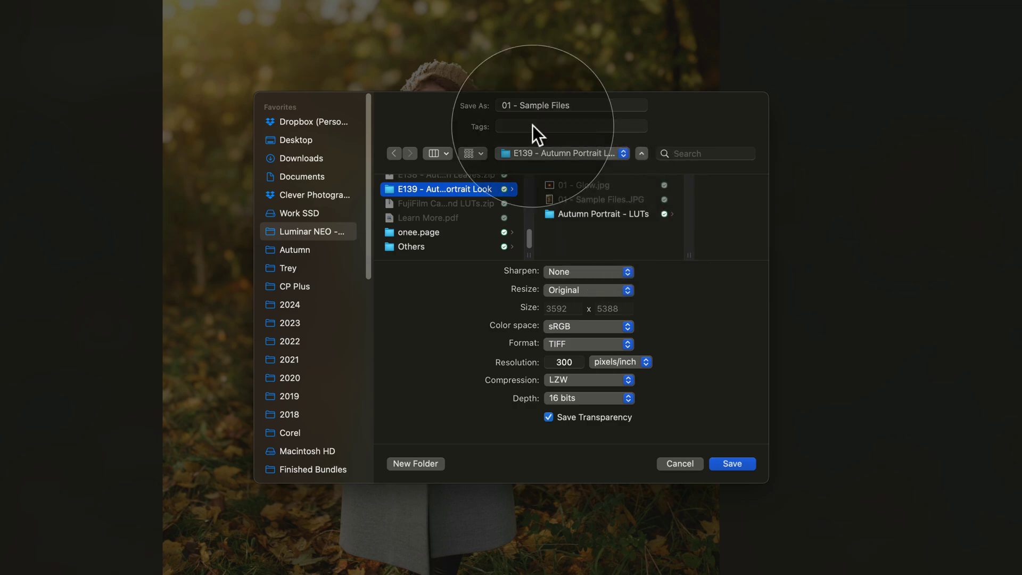
drag(586, 103, 445, 103)
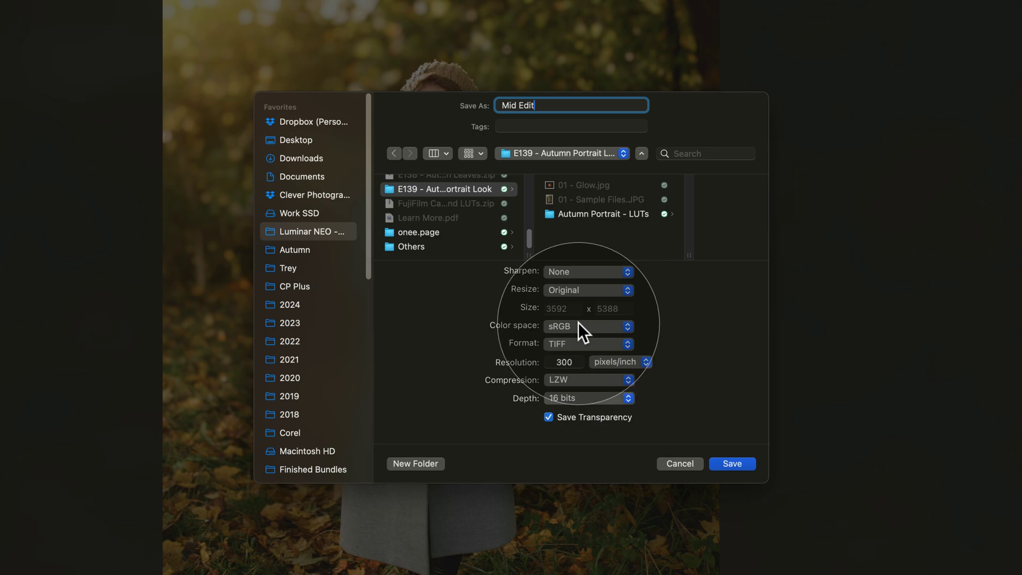
Step: Save as TIFF at 200 pixels/inch, LZW, 8 bits, without transparency
click(579, 343)
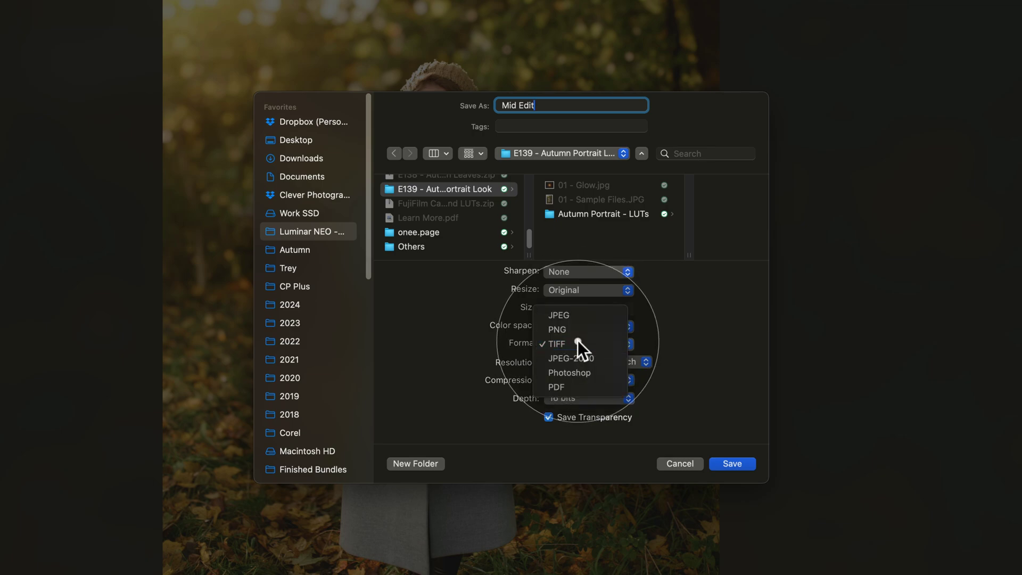
click(578, 341)
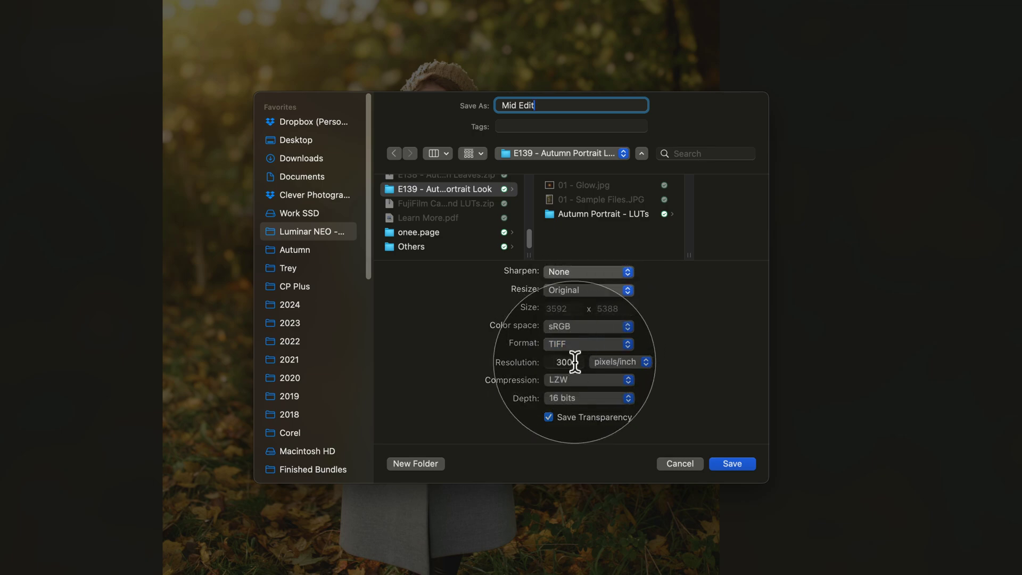
click(581, 362)
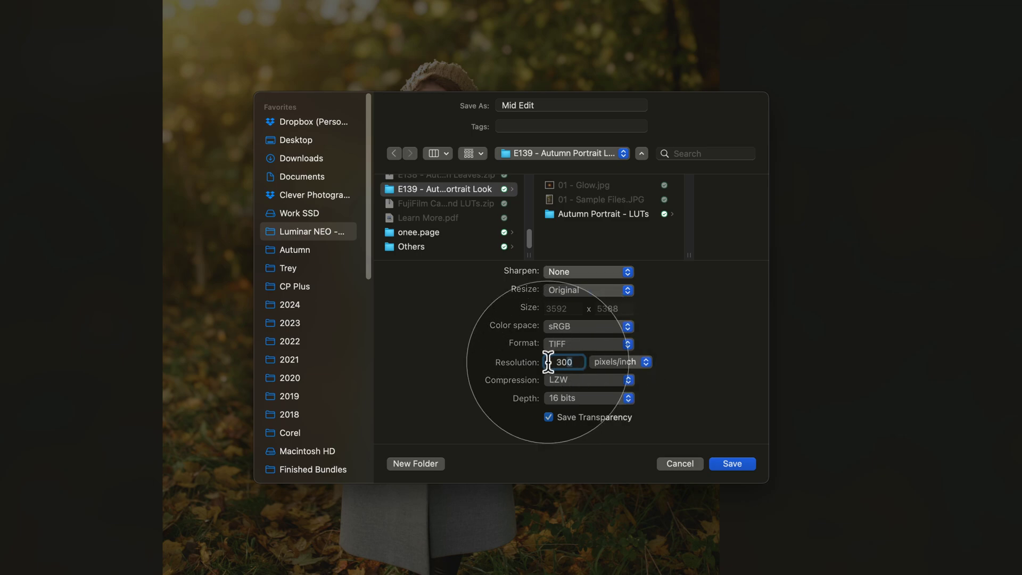
double_click(566, 361)
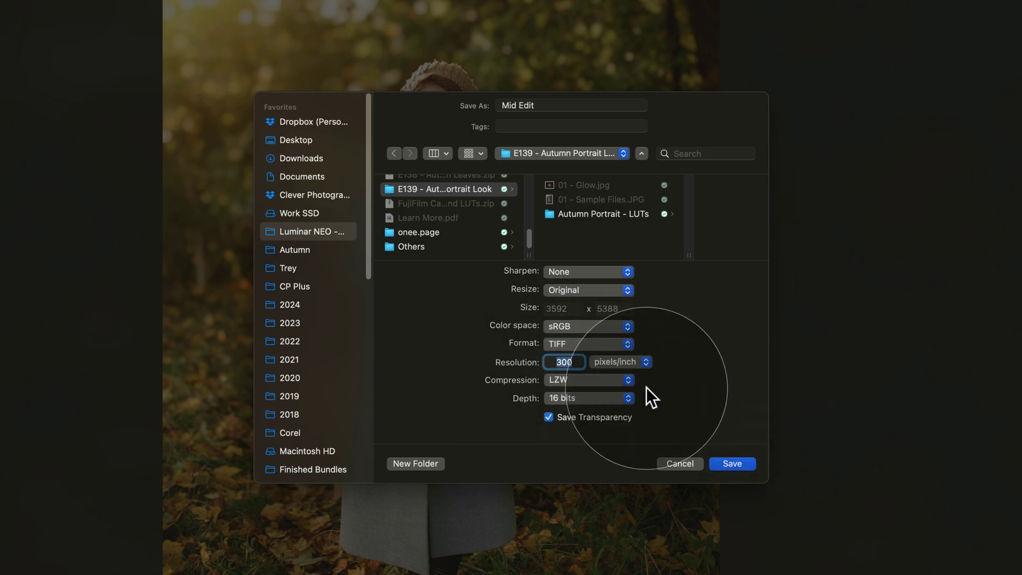
text(200)
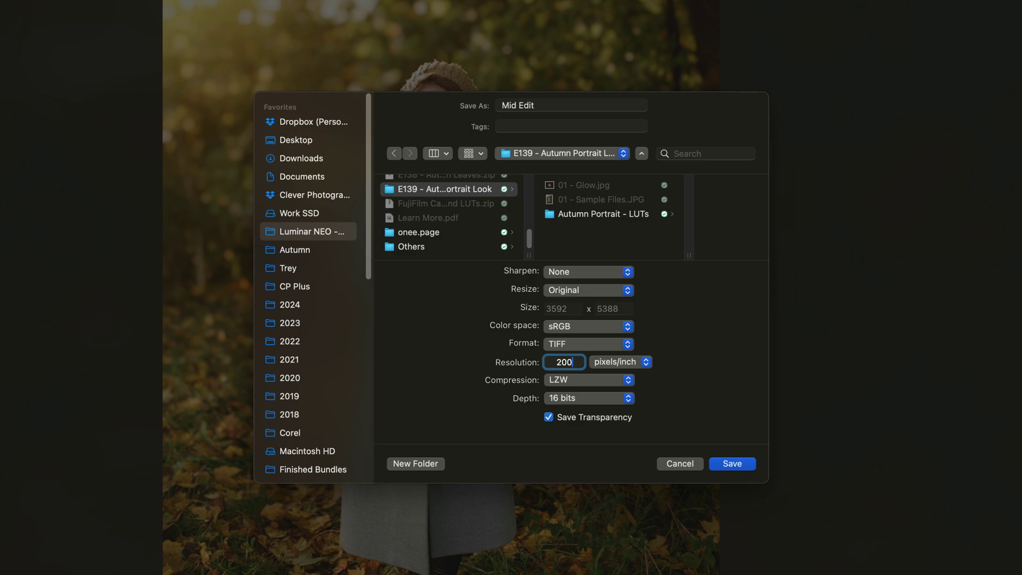
click(578, 381)
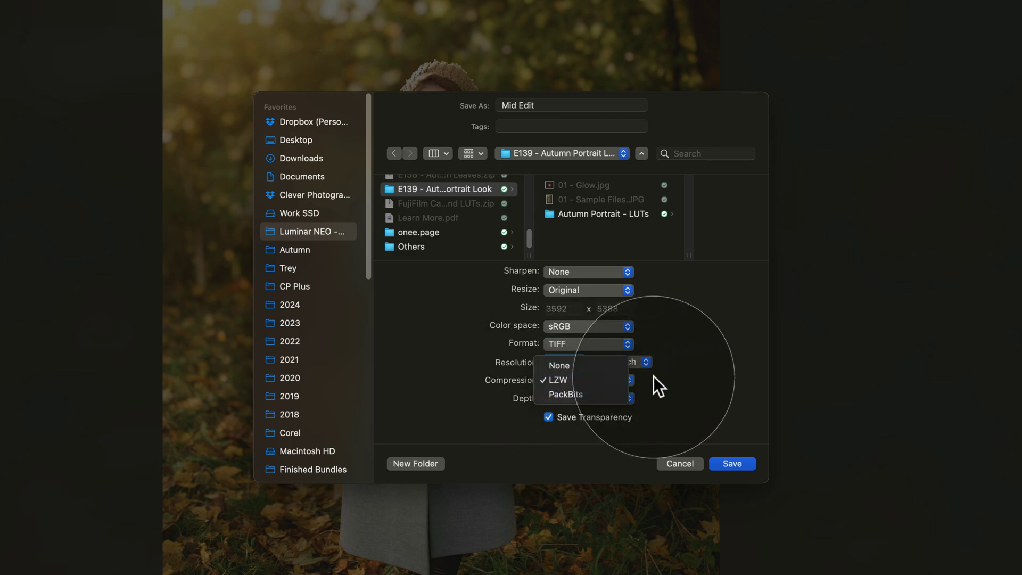
click(585, 378)
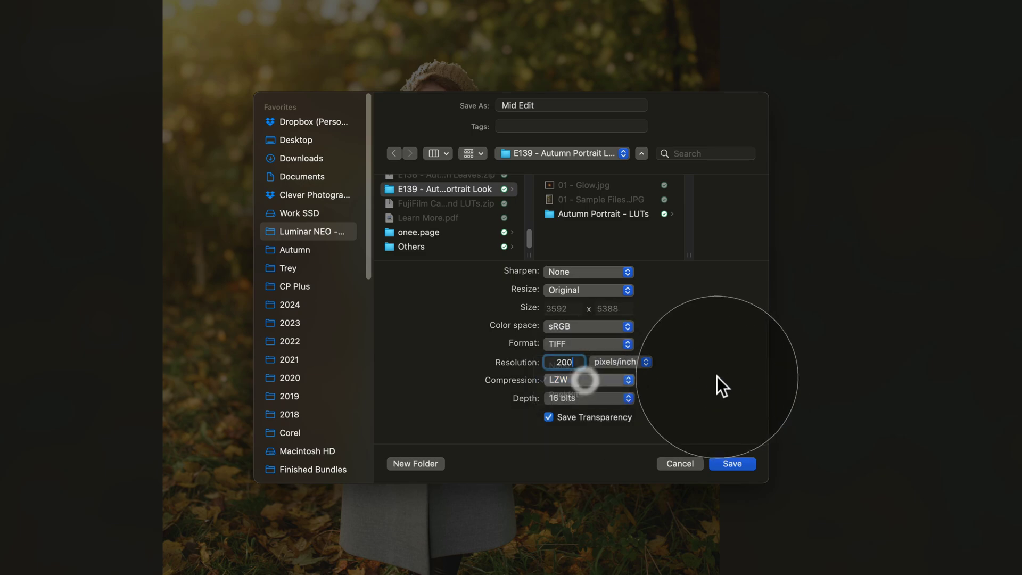
click(578, 399)
click(549, 416)
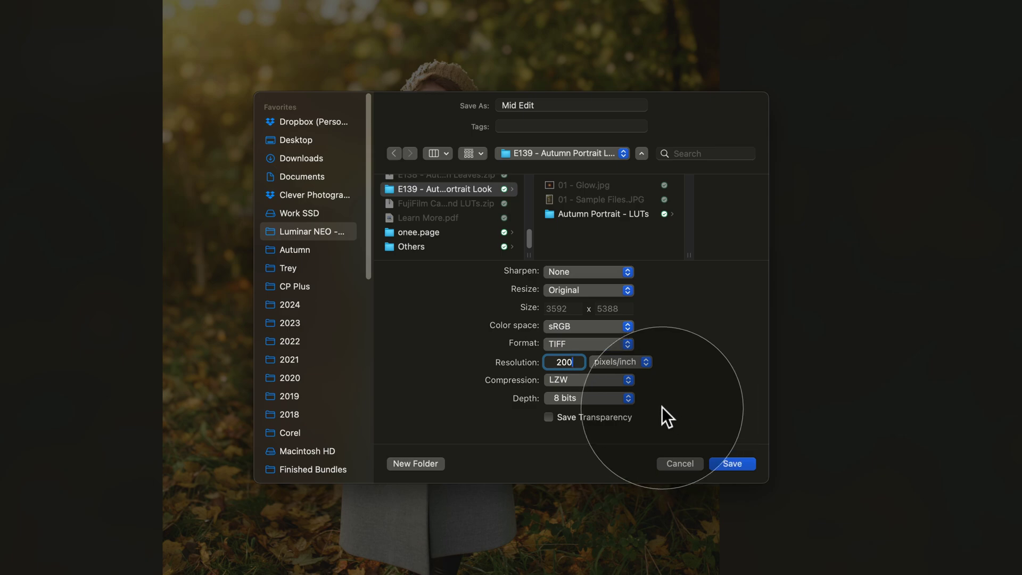
click(732, 463)
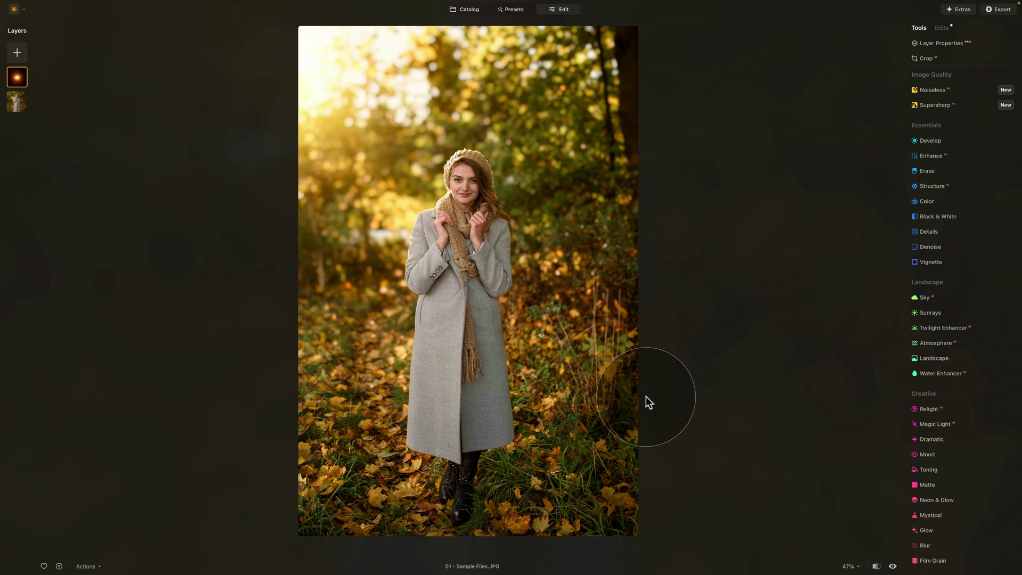
Step: Select Mid Edit.tiff in the catalog and open it in the Edit workspace
click(472, 9)
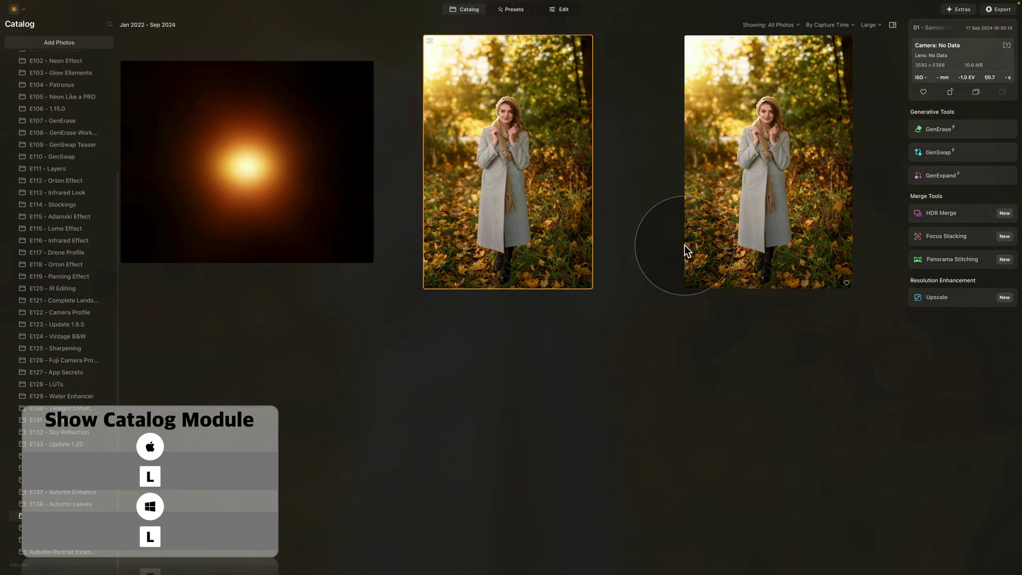
click(739, 136)
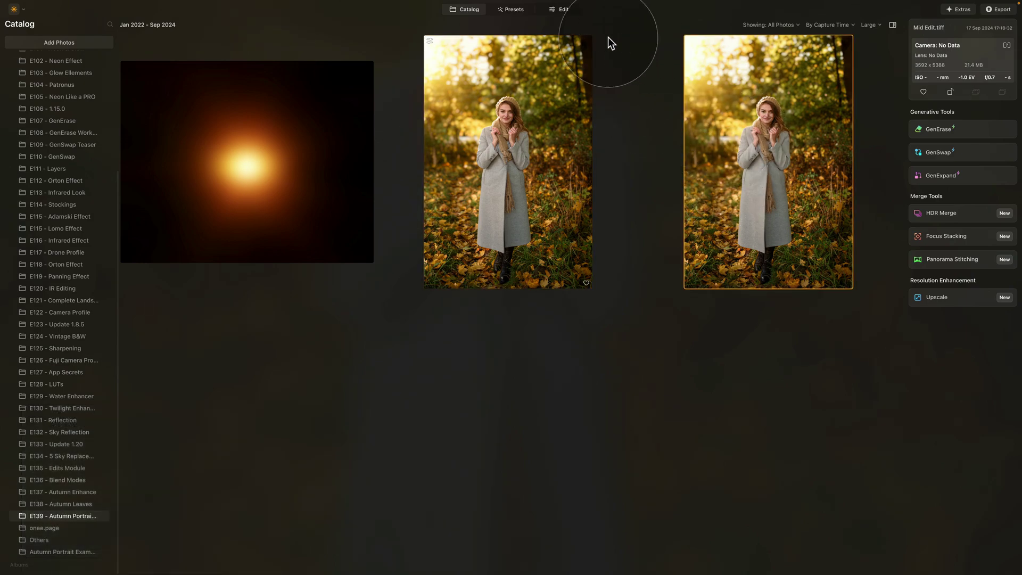
click(559, 10)
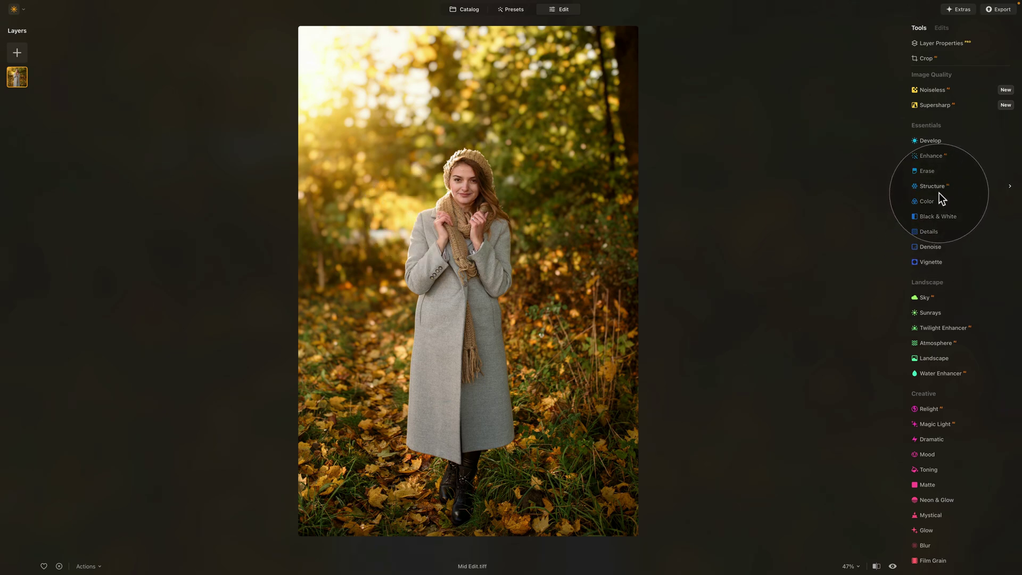
Step: Apply the Creative Mystical effect, settling its Amount at 30
scroll(939, 193, down, 5)
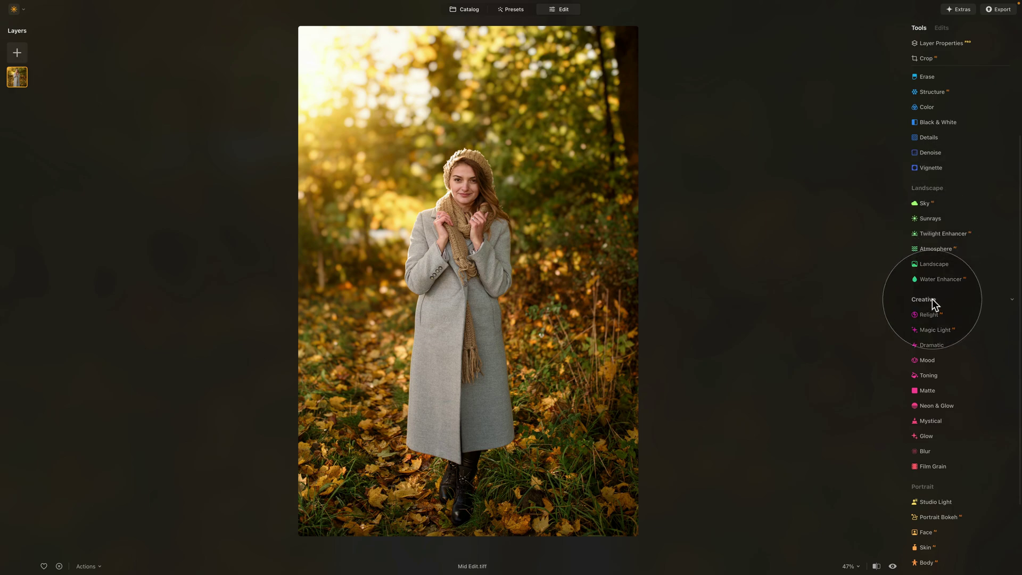
scroll(941, 297, down, 1)
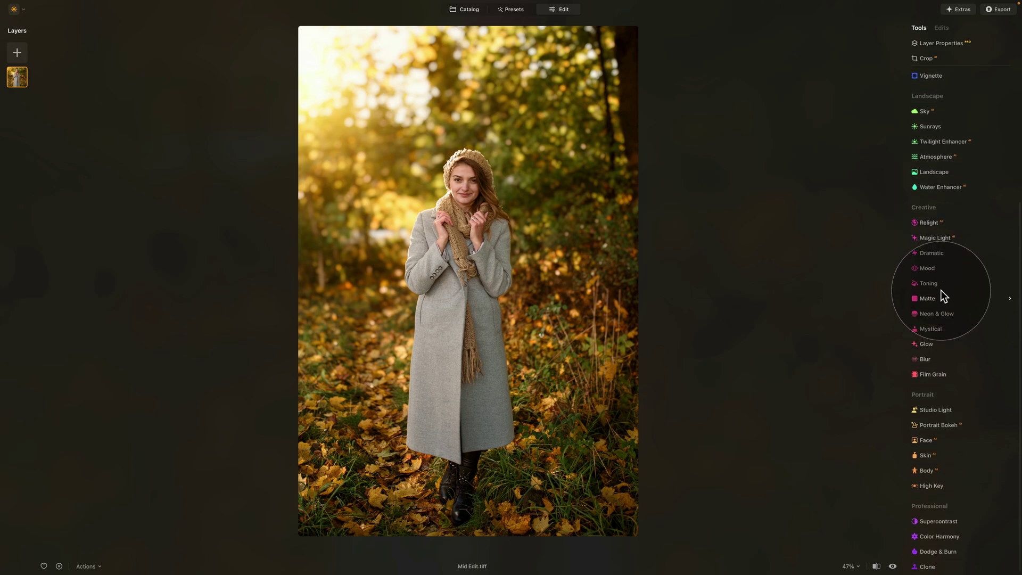
click(938, 324)
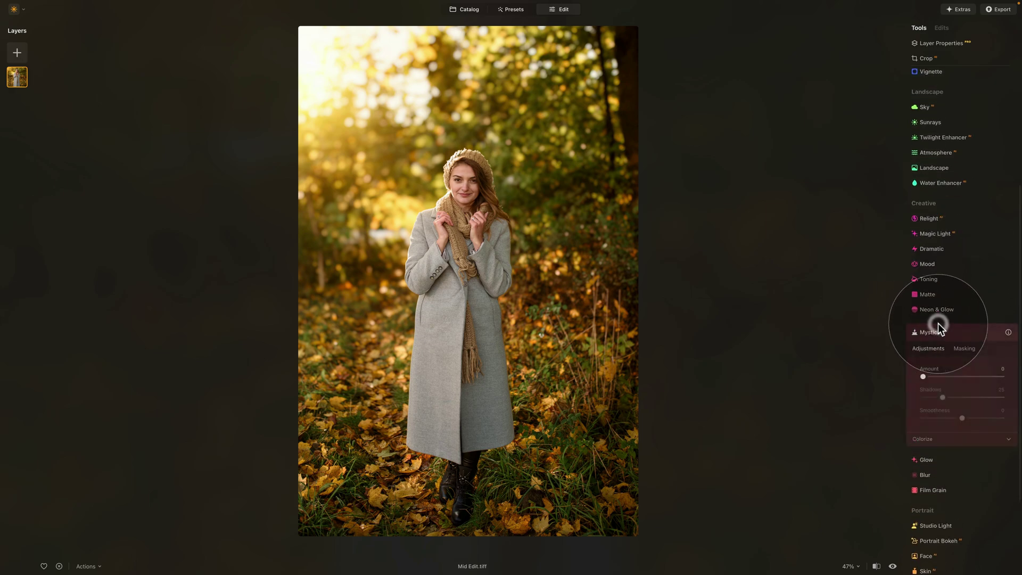
scroll(936, 318, down, 3)
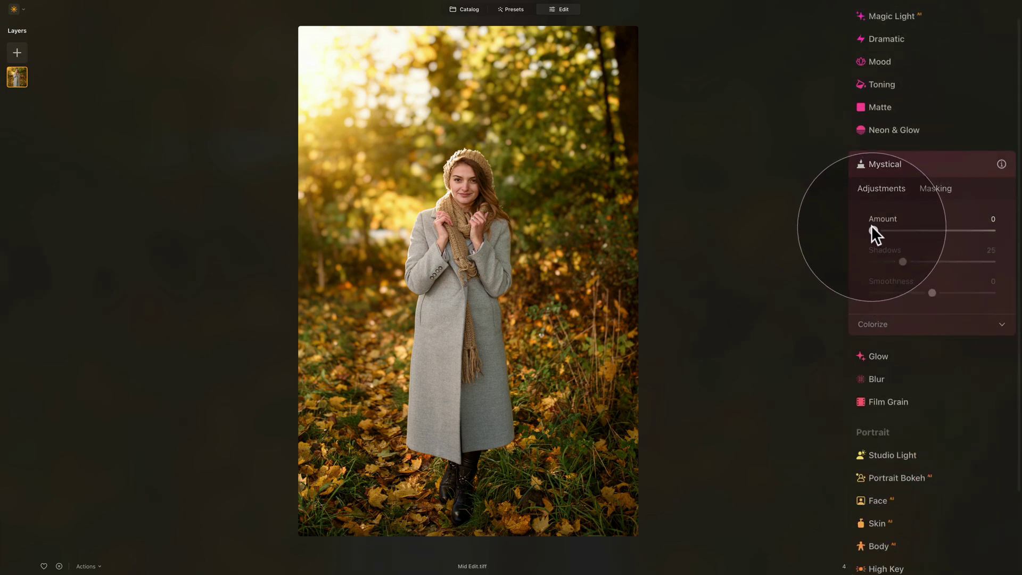
drag(872, 229, 911, 233)
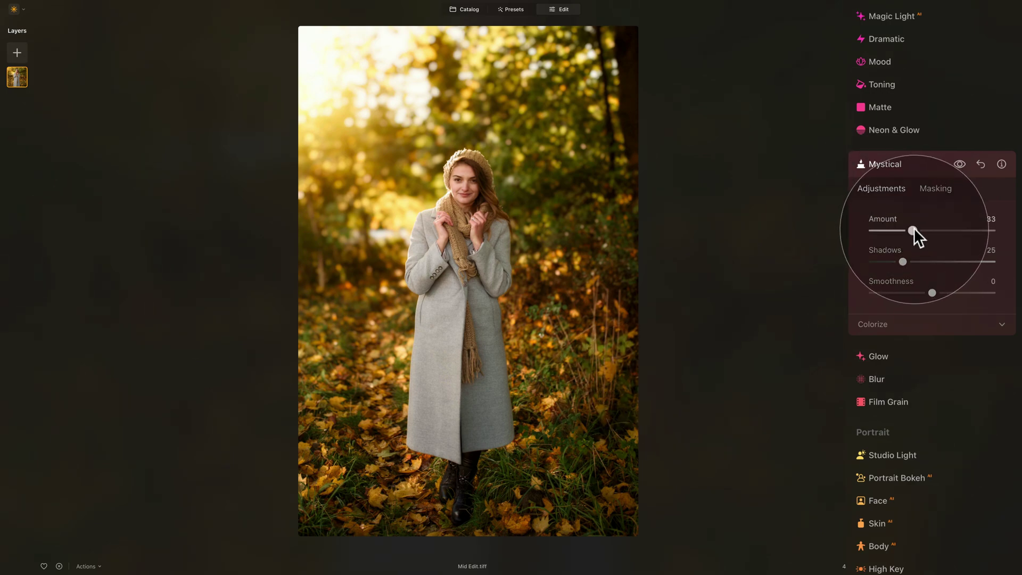
drag(918, 228, 908, 229)
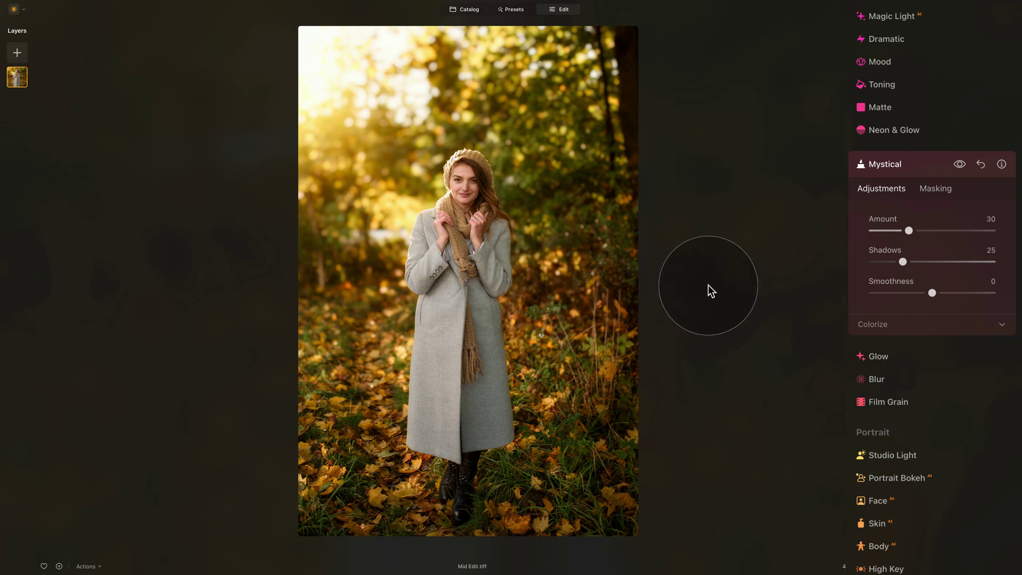
Step: Mask Mystical with a Mask AI Human mask, inverted, then toggle to compare
click(949, 188)
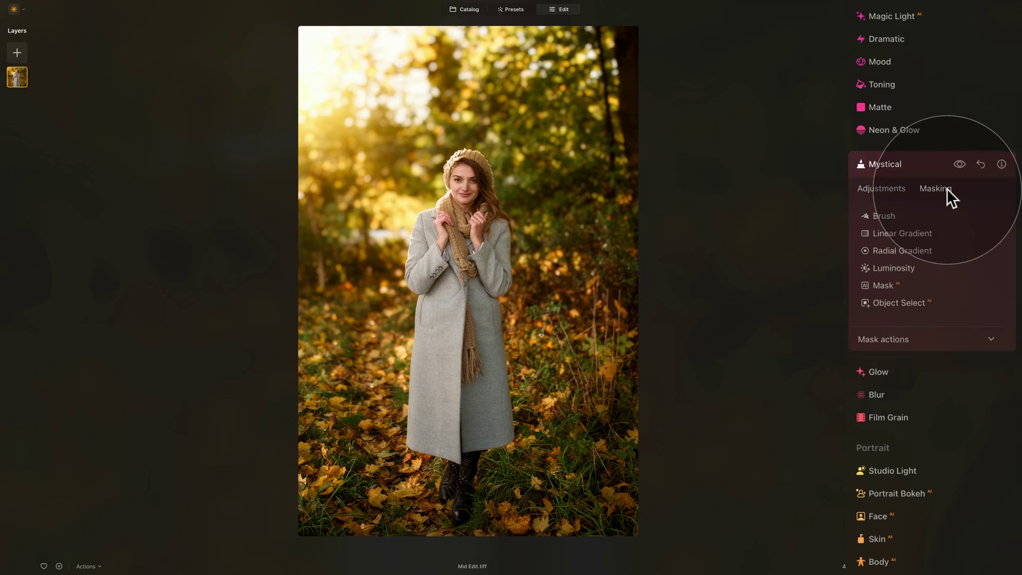
click(883, 286)
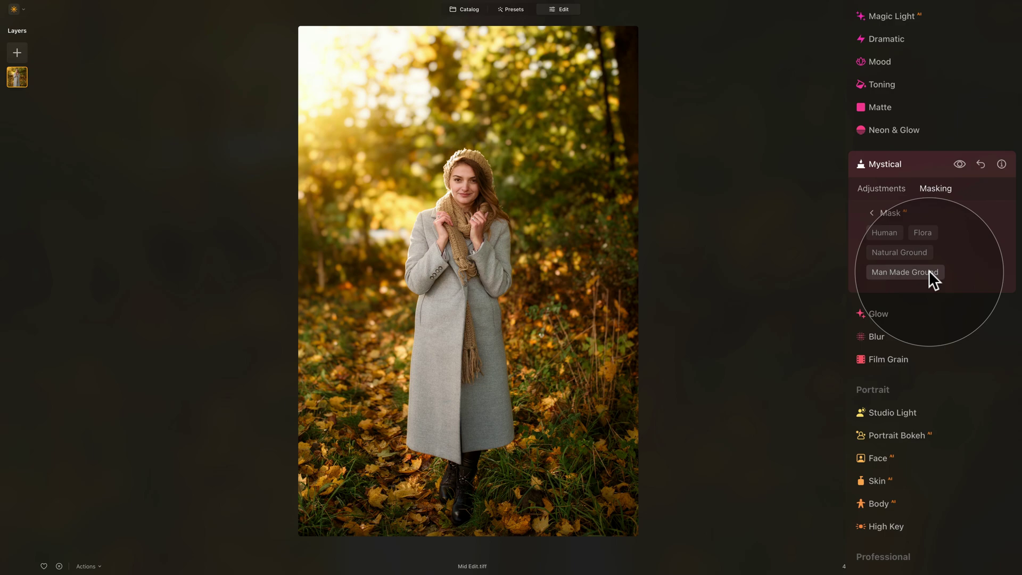
click(879, 232)
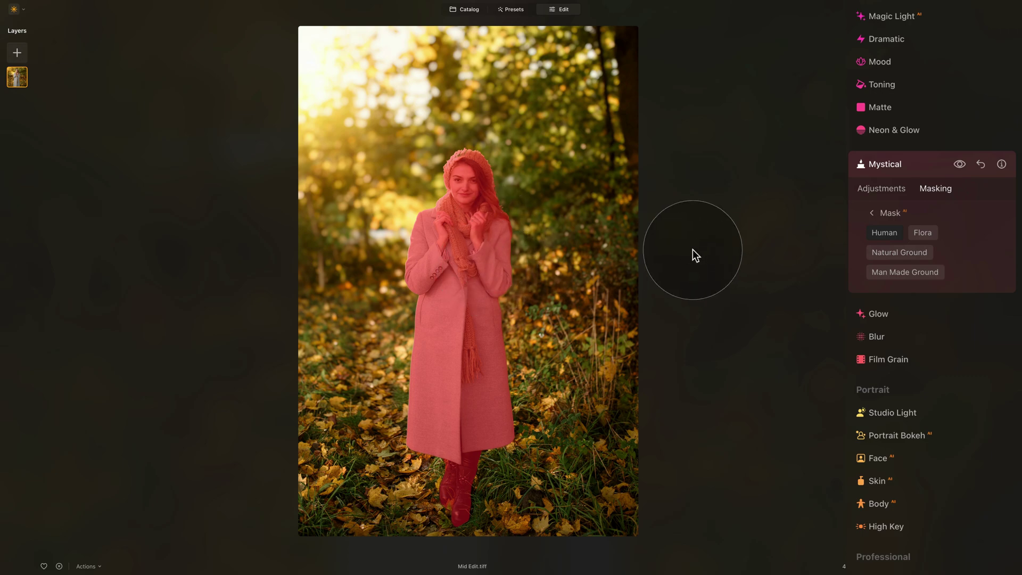
click(873, 213)
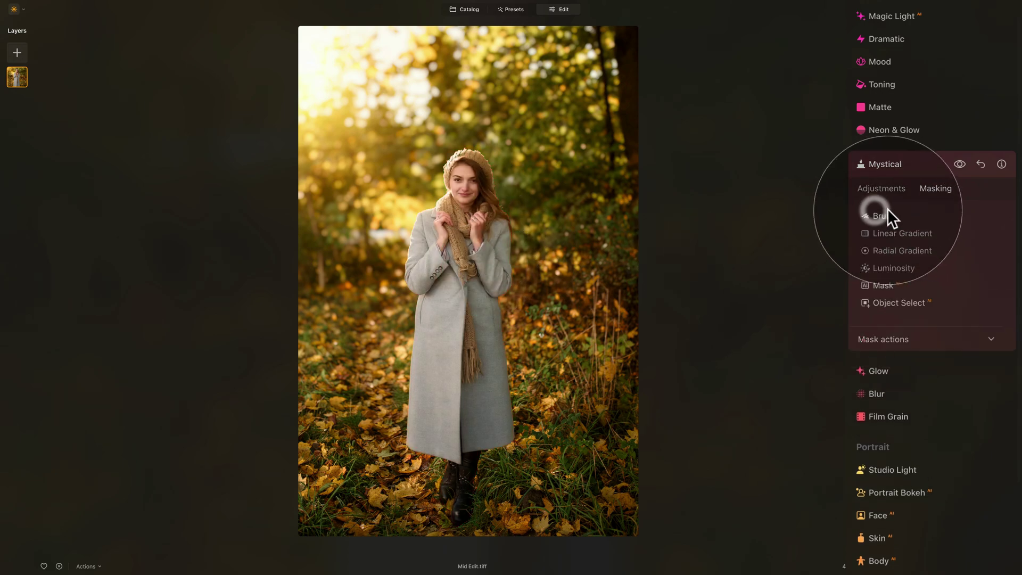
click(896, 339)
click(973, 362)
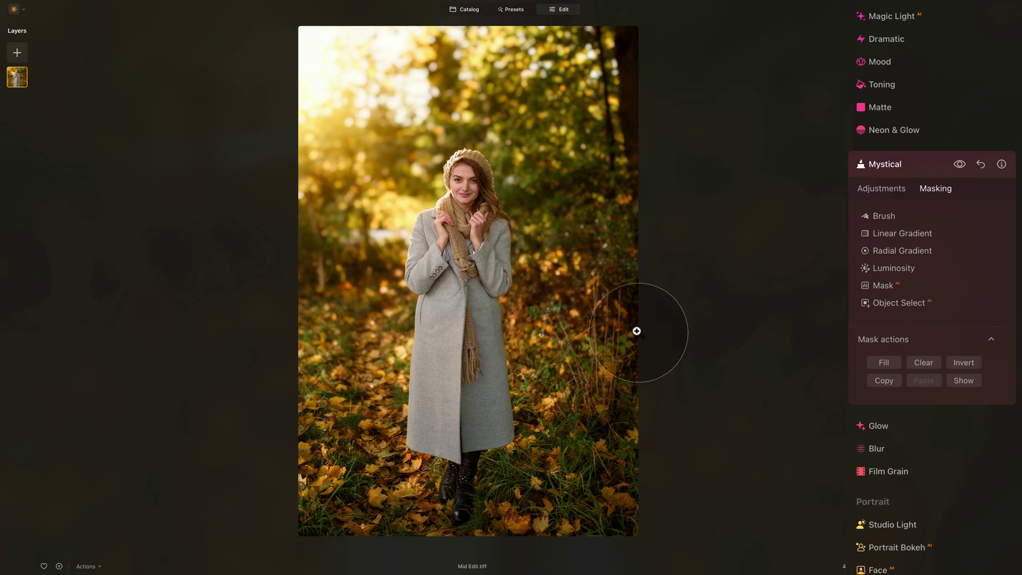
click(958, 162)
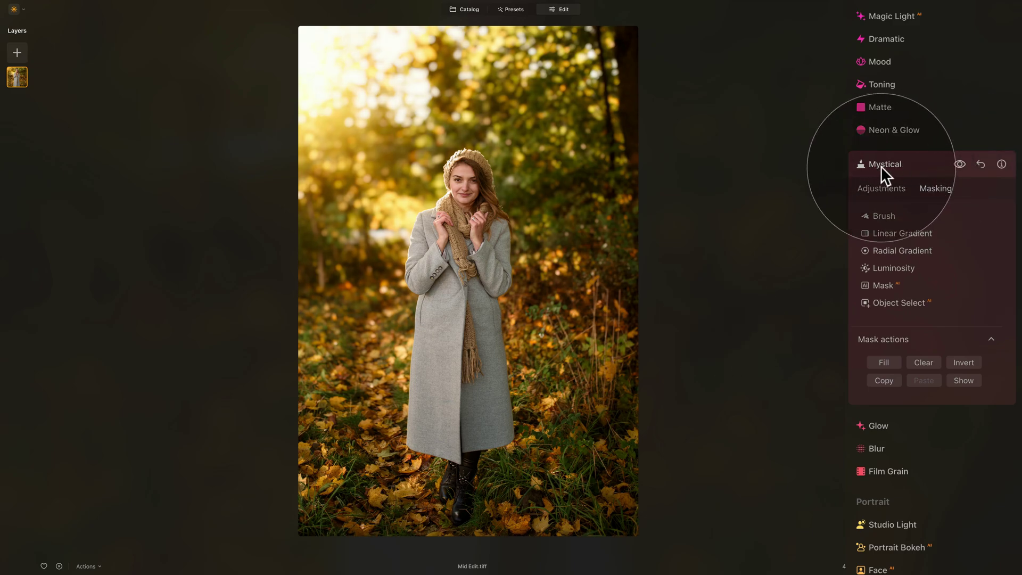
Step: Add the three Autumn Portrait LUT .cube files to Mood as custom LUTs
click(929, 166)
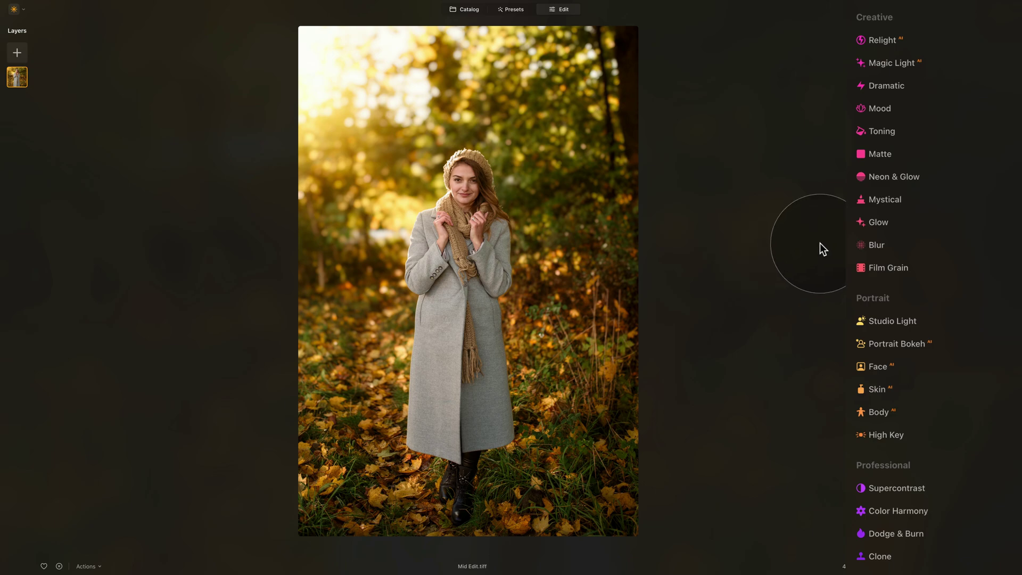
click(883, 112)
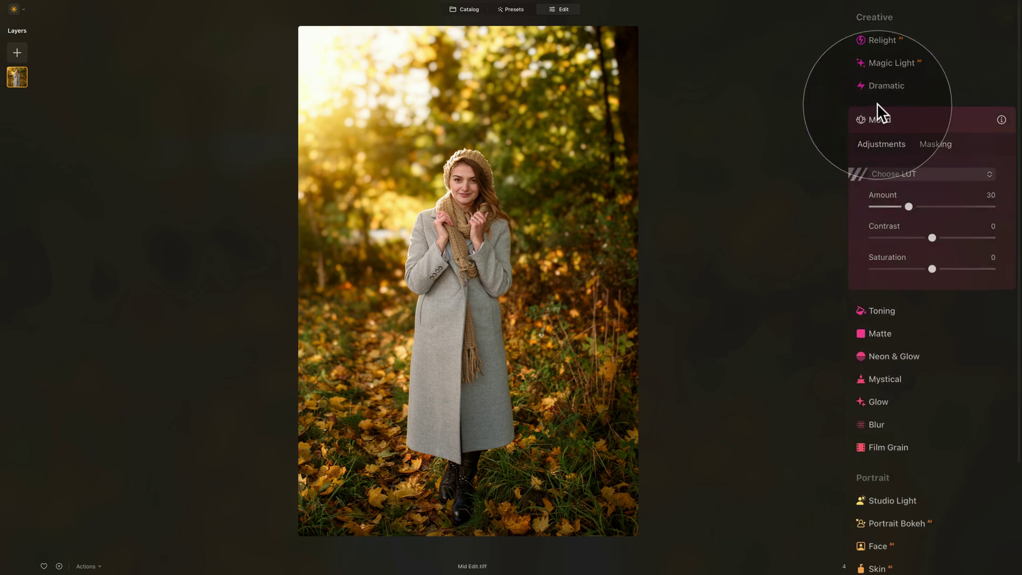
click(939, 176)
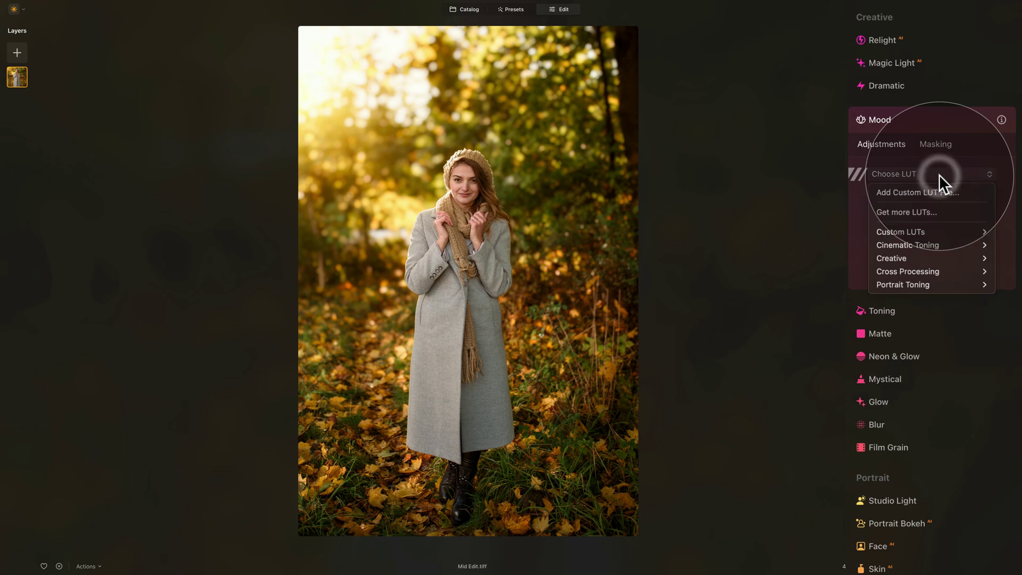
click(963, 190)
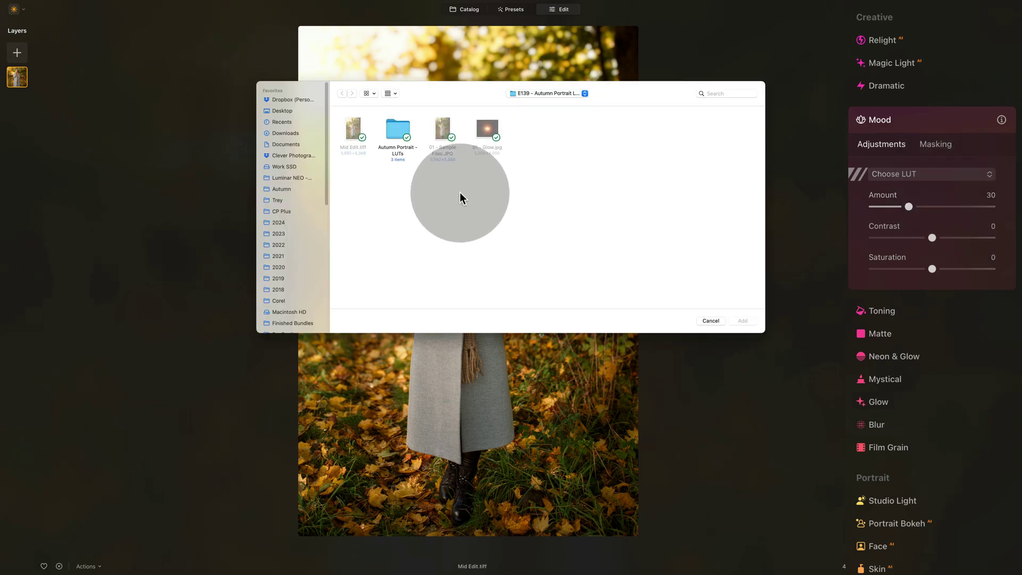
double_click(398, 123)
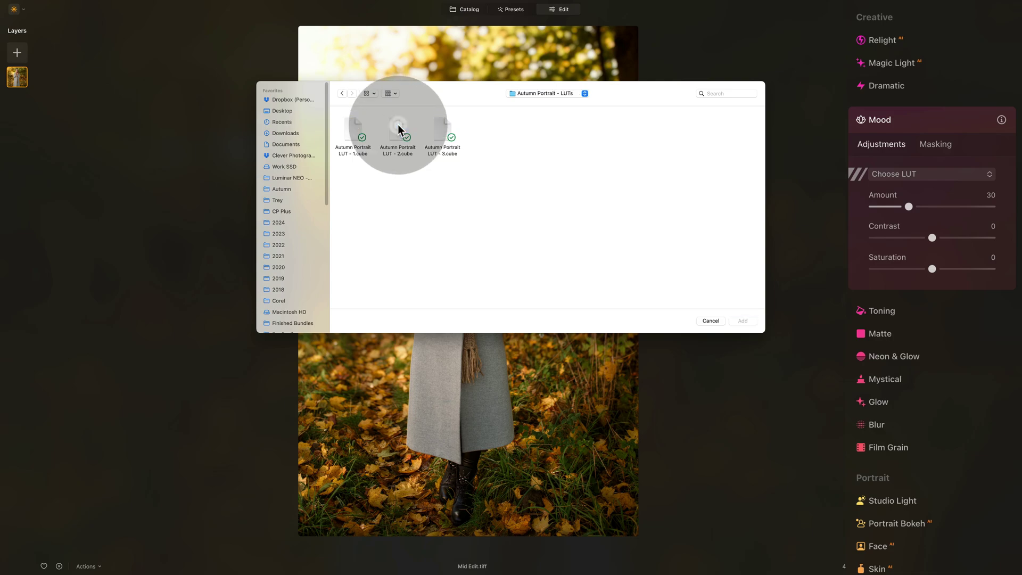
drag(489, 175, 334, 118)
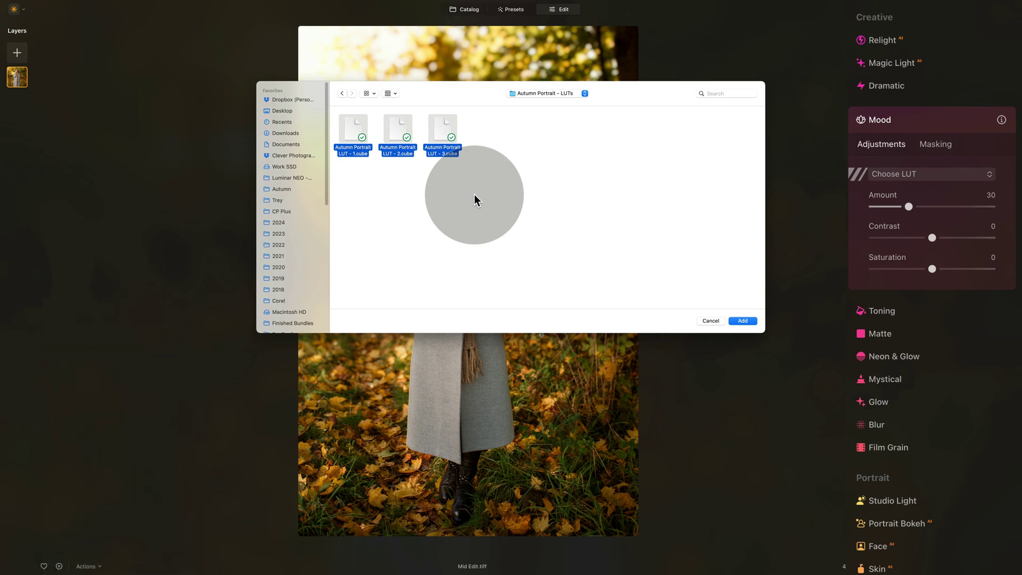
click(475, 193)
drag(503, 194, 341, 103)
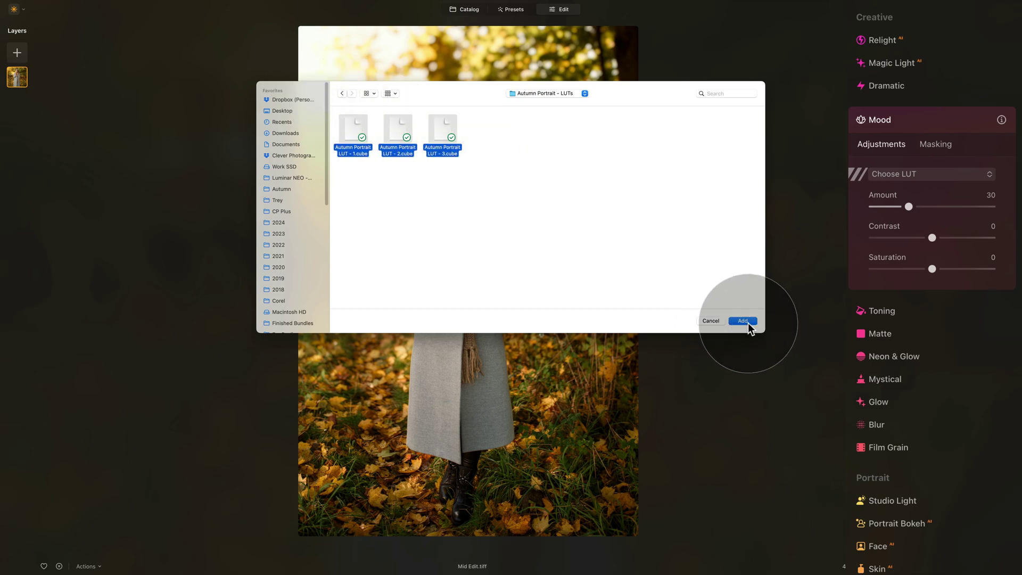
click(747, 321)
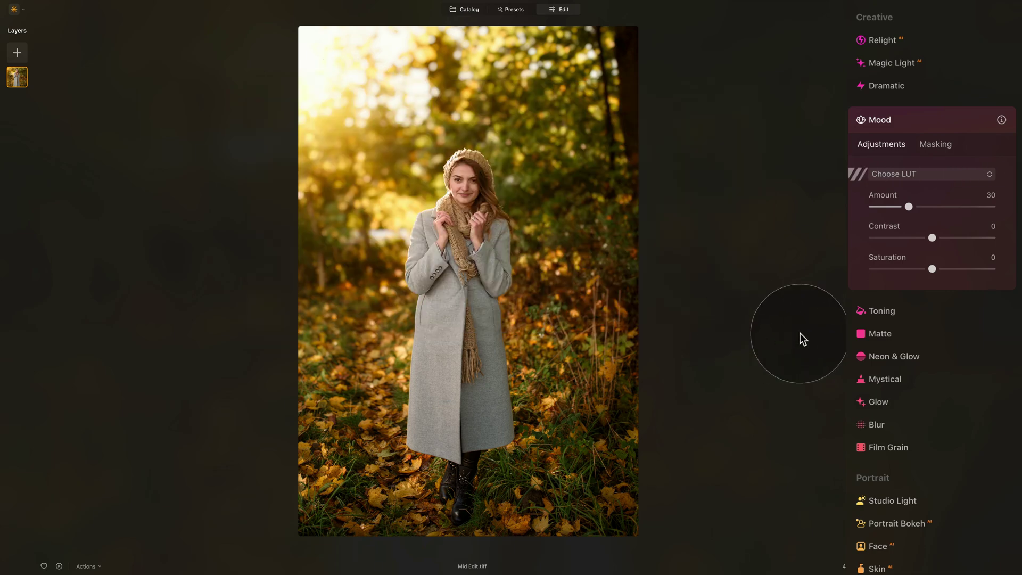
Step: Apply Autumn Portrait LUT - 2 in Mood, keeping Amount 30 and Contrast 0
click(941, 172)
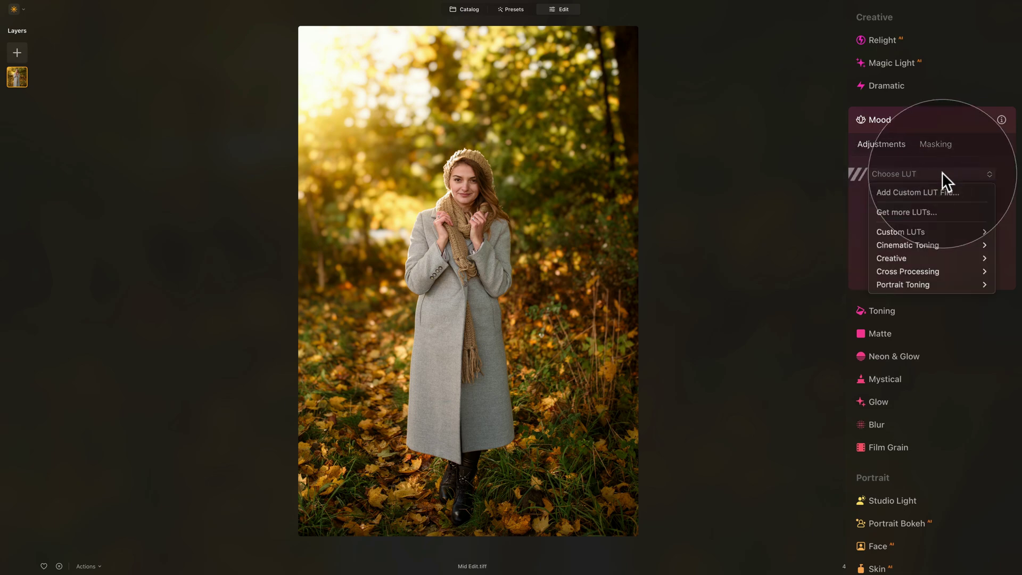
mouse_move(950, 230)
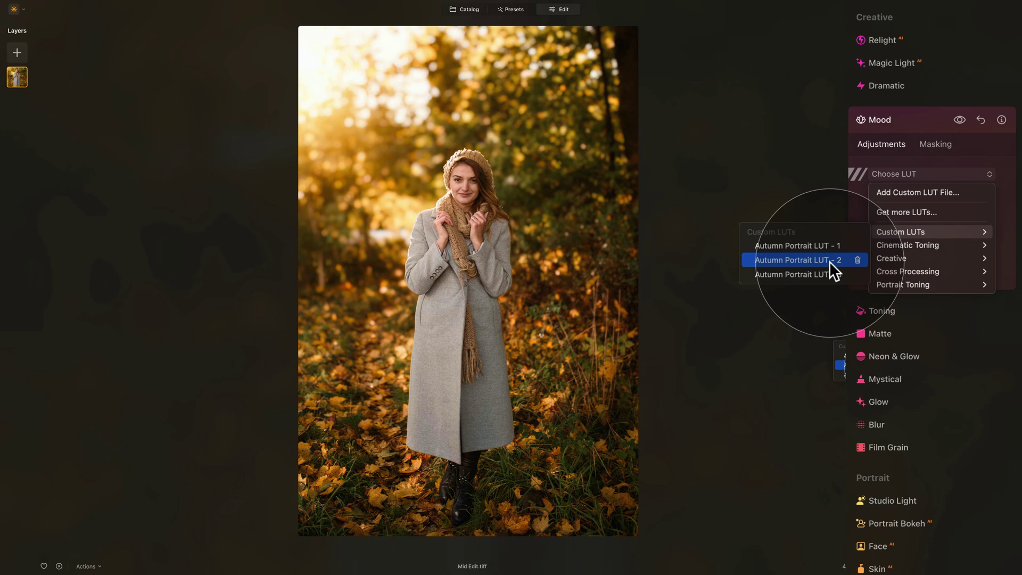
click(829, 260)
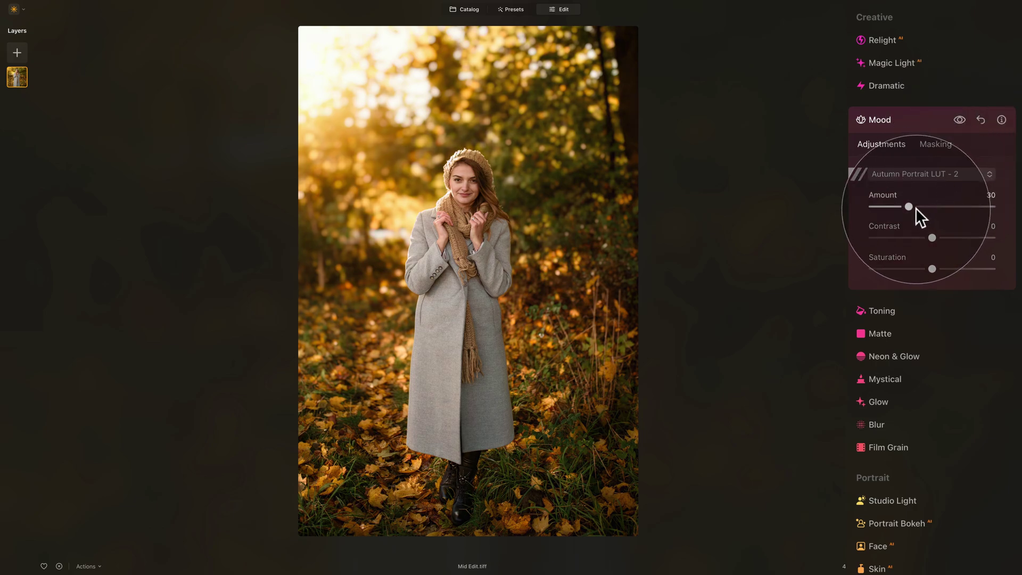
drag(908, 206, 944, 205)
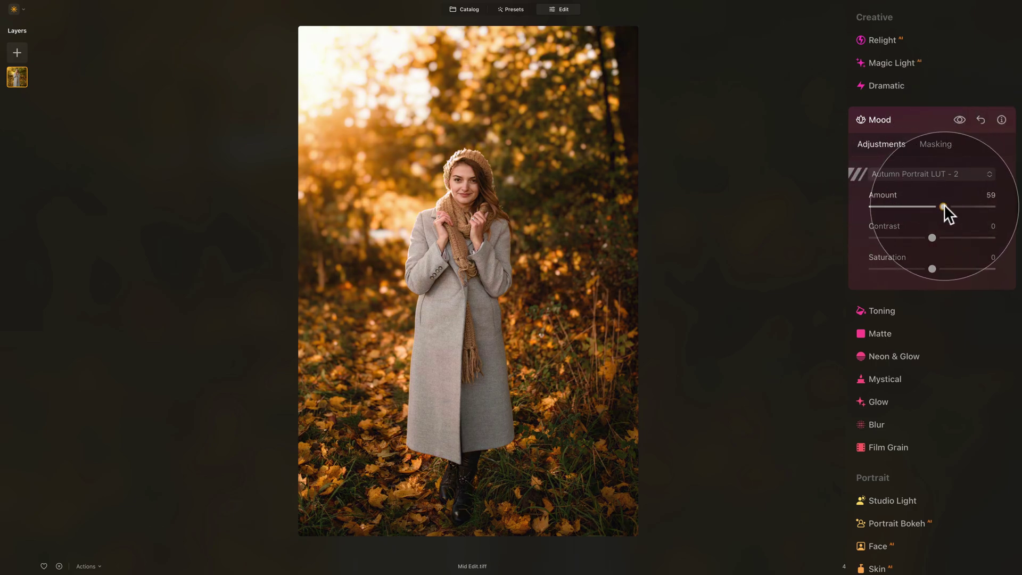
double_click(886, 193)
drag(933, 238, 899, 237)
double_click(885, 225)
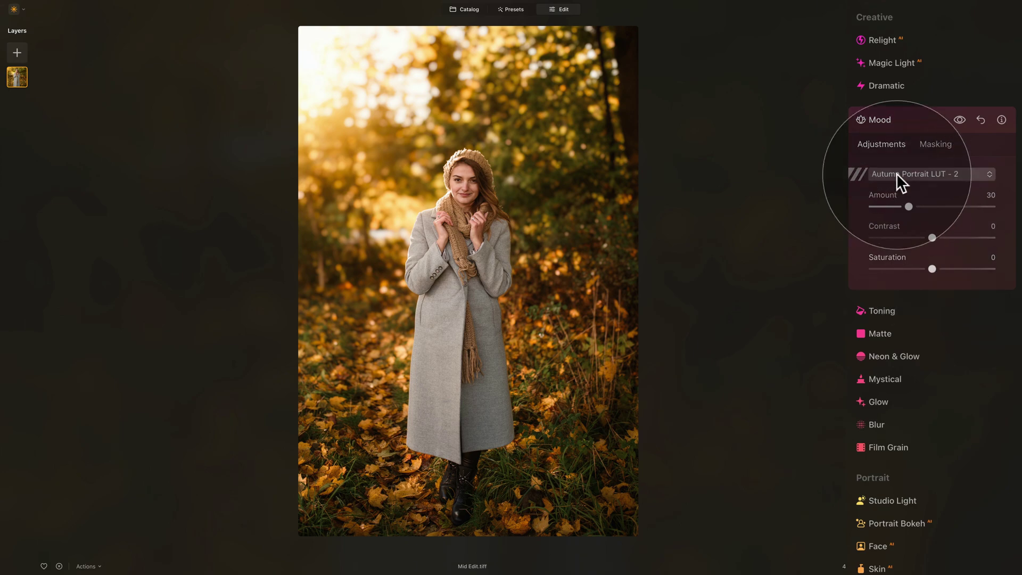
click(904, 120)
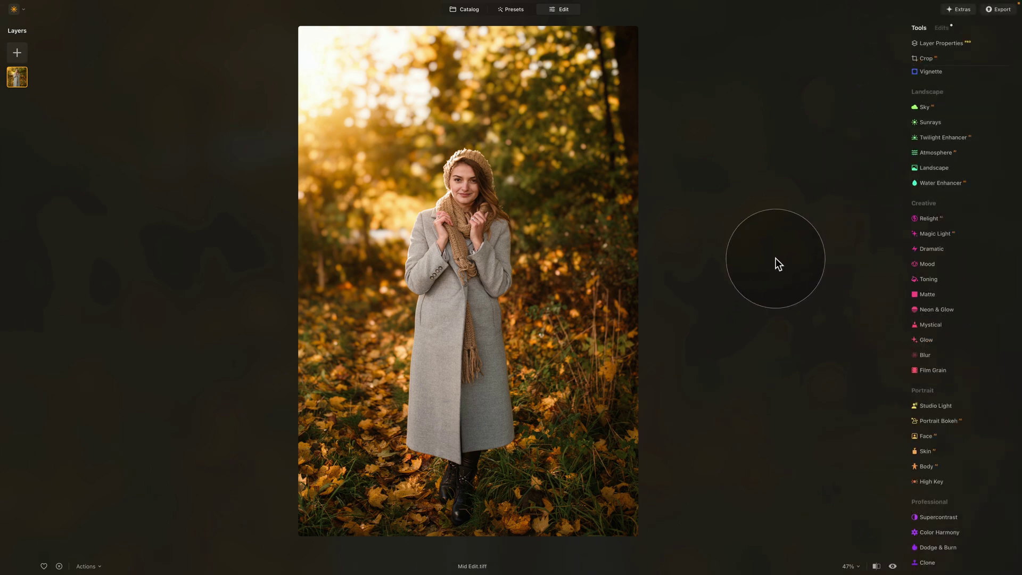
Step: Reset the edits on the original 01 - Sample Files.JPG, then view Mid Edit.tiff full size
click(465, 9)
click(568, 148)
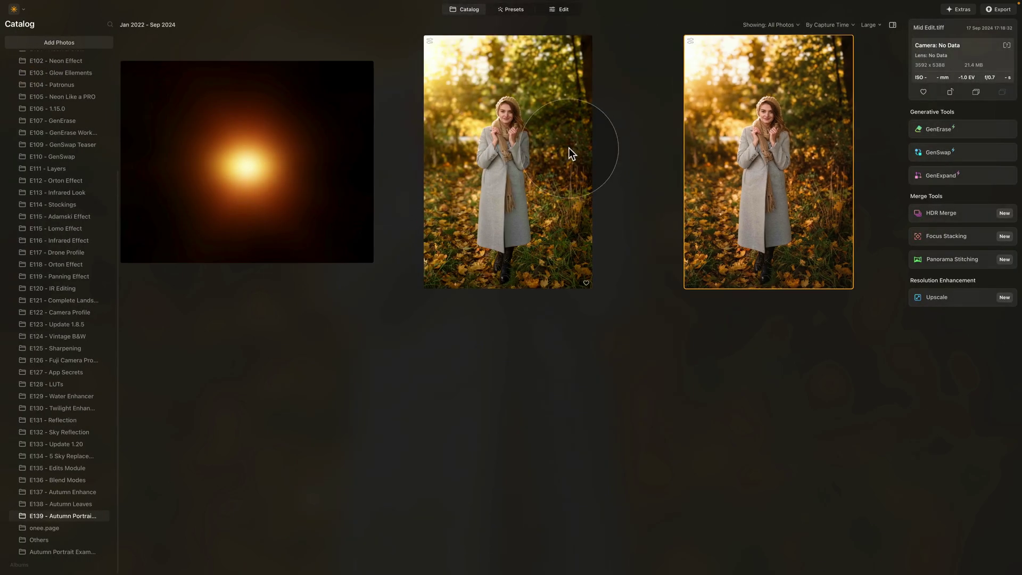
right_click(525, 107)
click(642, 176)
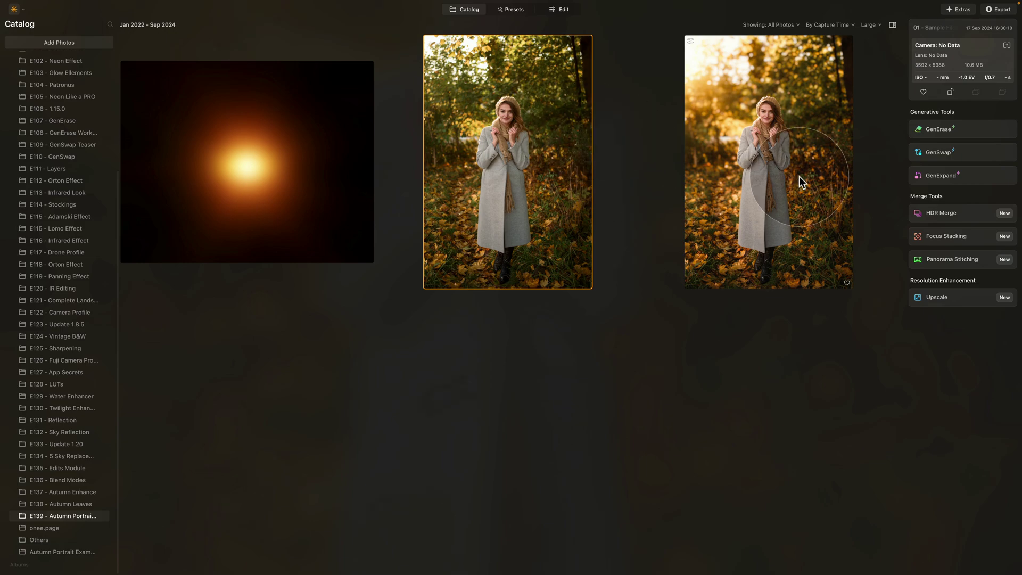
double_click(487, 222)
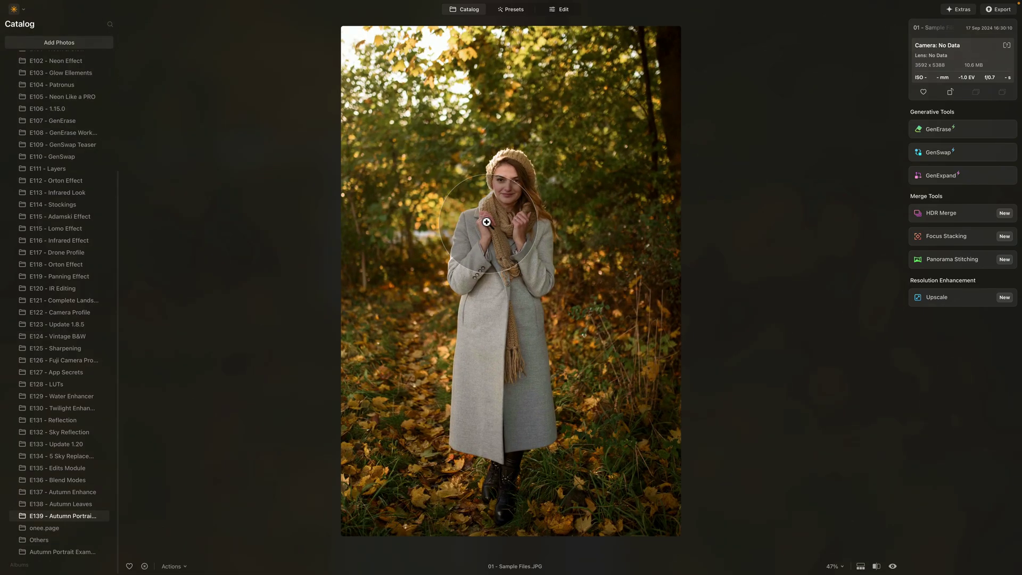
key(Right)
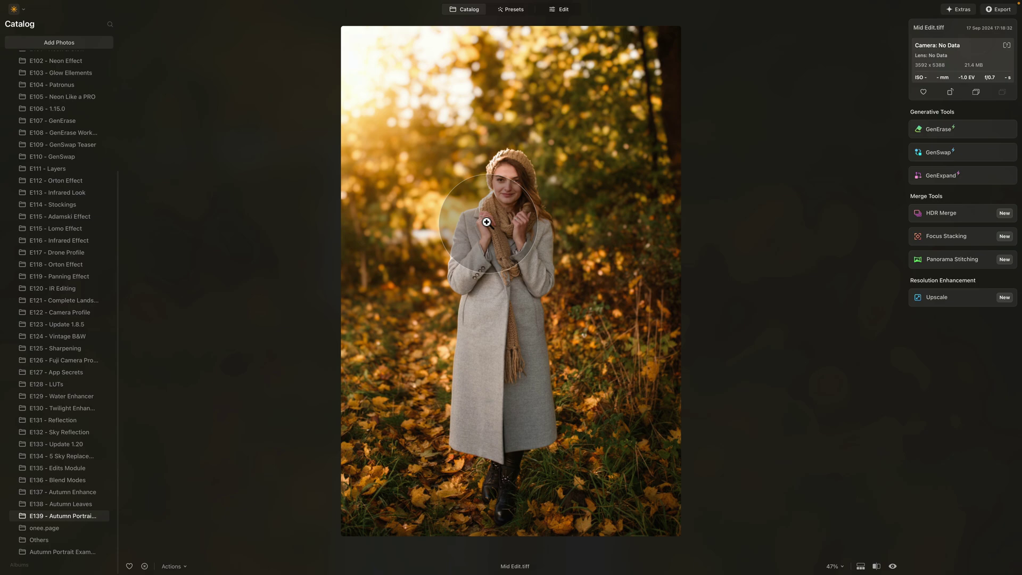